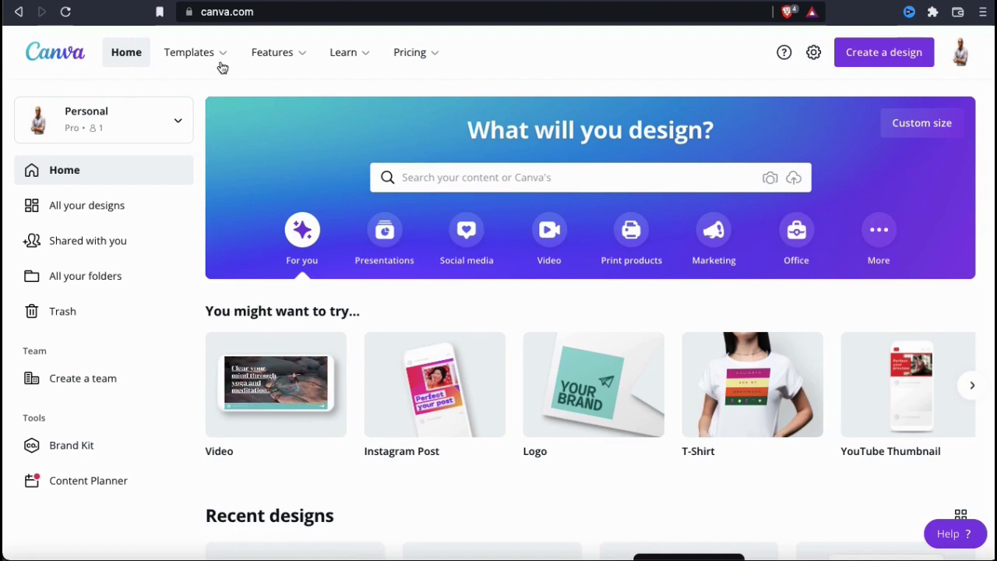
# - Open the collection of T-shirt templates from the personal template categories
pyautogui.moveTo(221, 64)
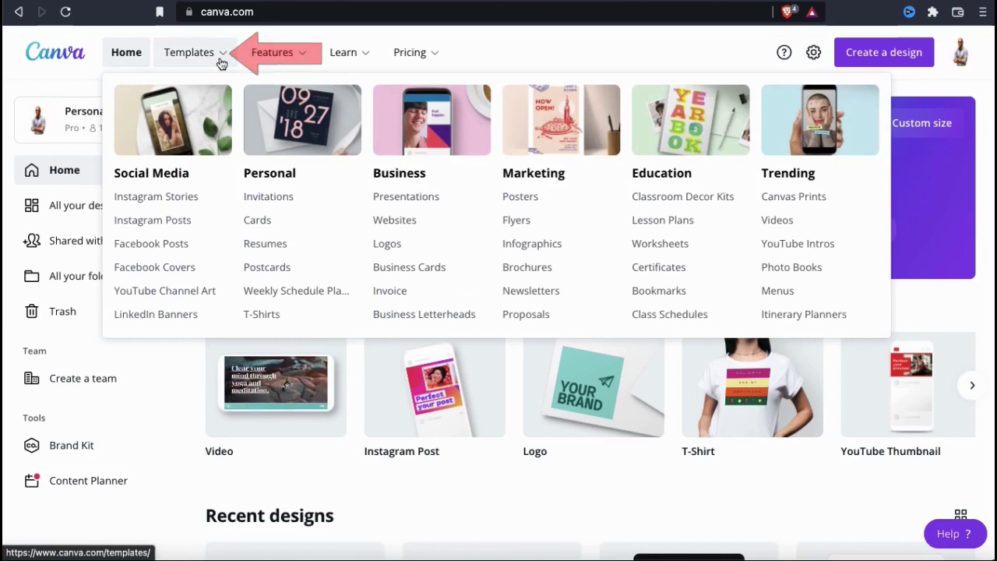
pyautogui.click(262, 315)
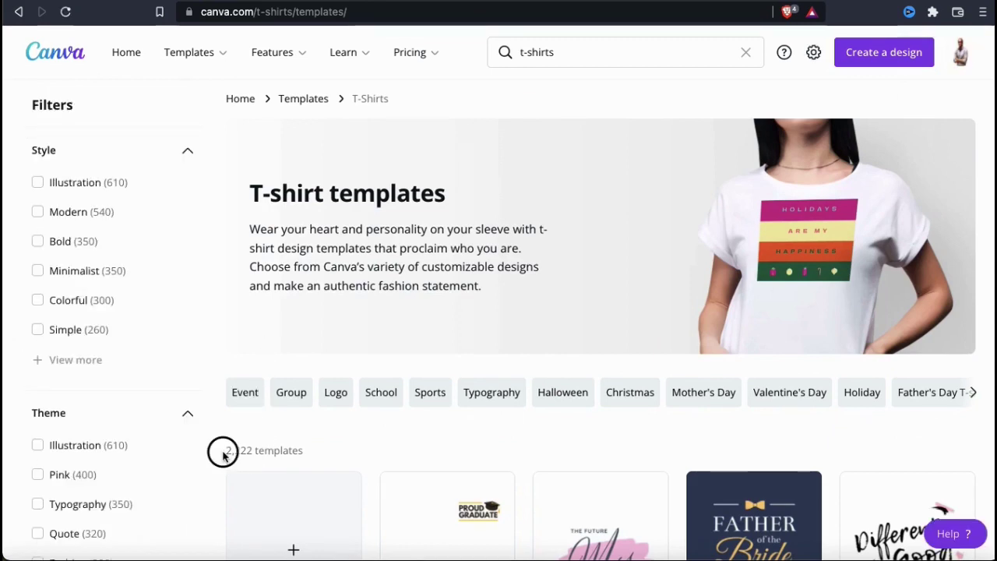
pyautogui.moveTo(242, 449); pyautogui.dragTo(281, 447)
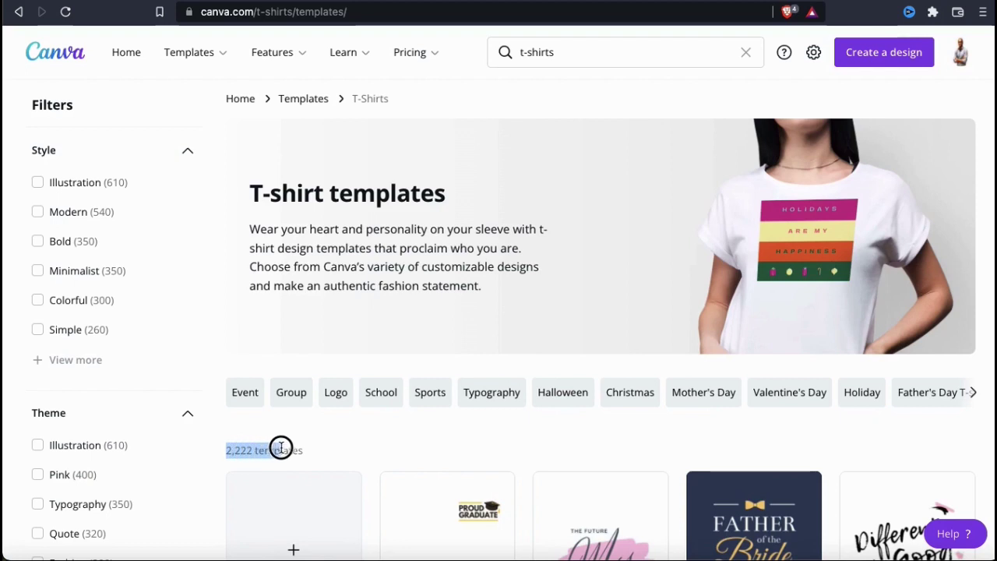
pyautogui.click(321, 451)
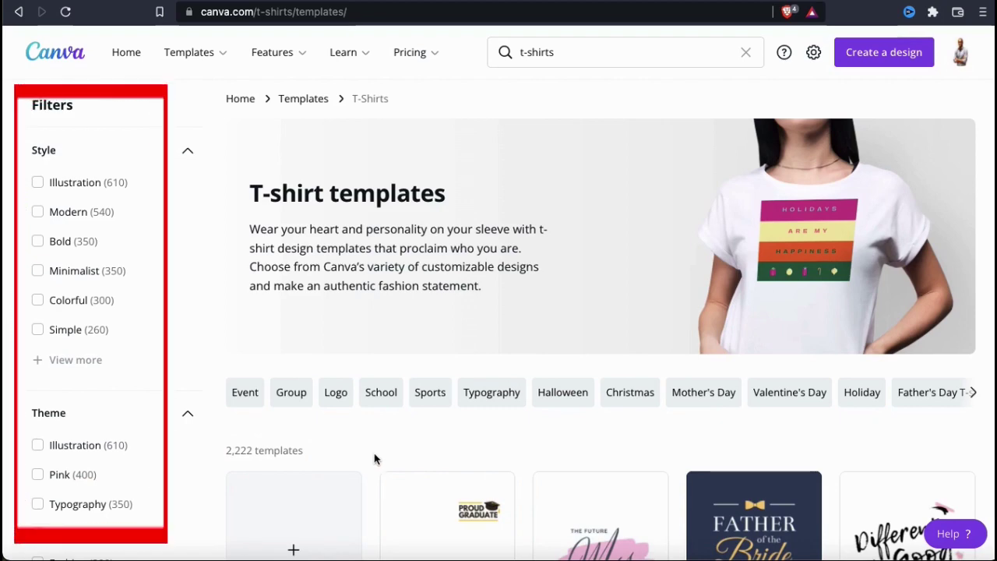
# - Browse the T-shirt template gallery to examine the available designs
pyautogui.scroll(-4, 374, 459)
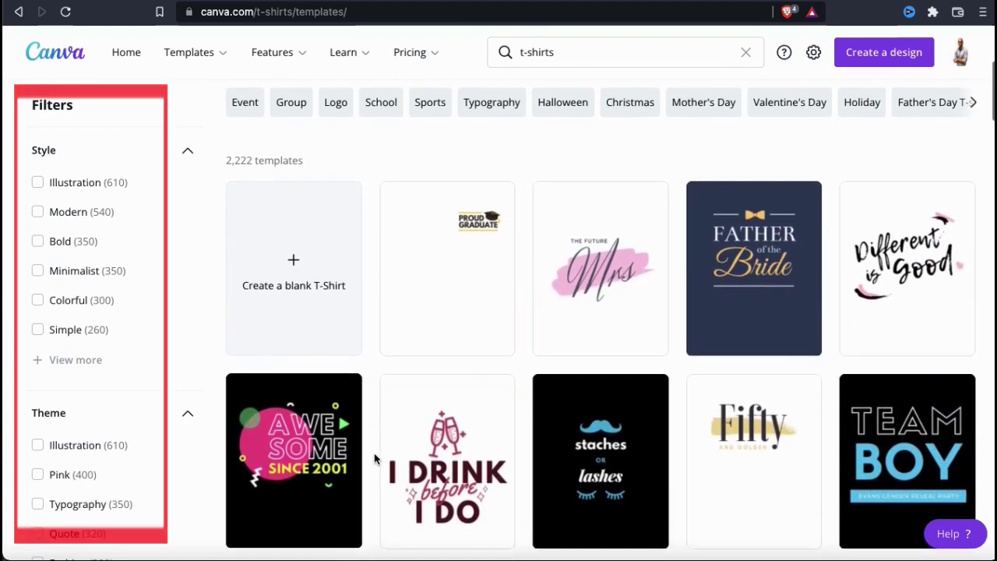
pyautogui.scroll(-1, 374, 459)
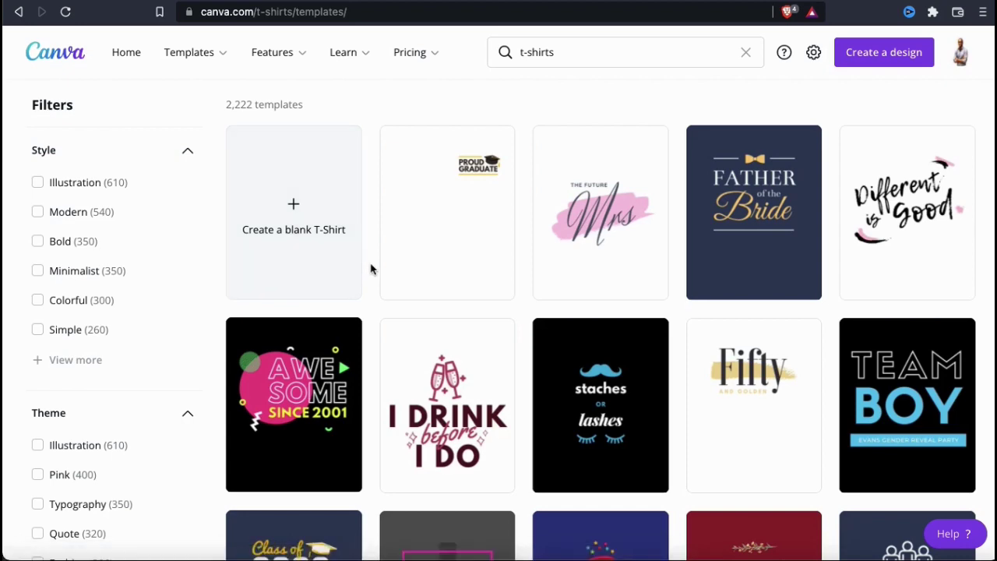
pyautogui.scroll(-5, 371, 269)
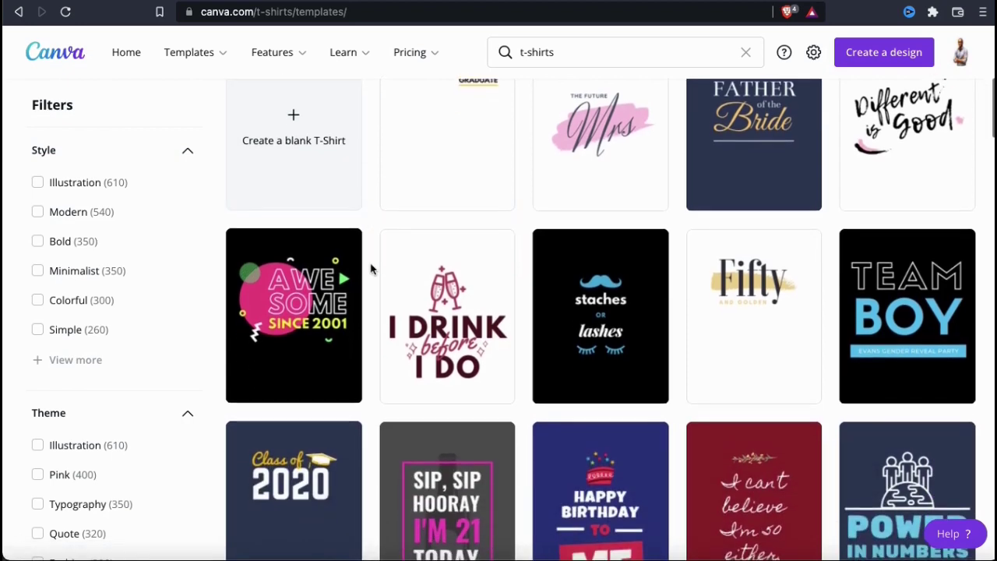
pyautogui.scroll(-3, 371, 268)
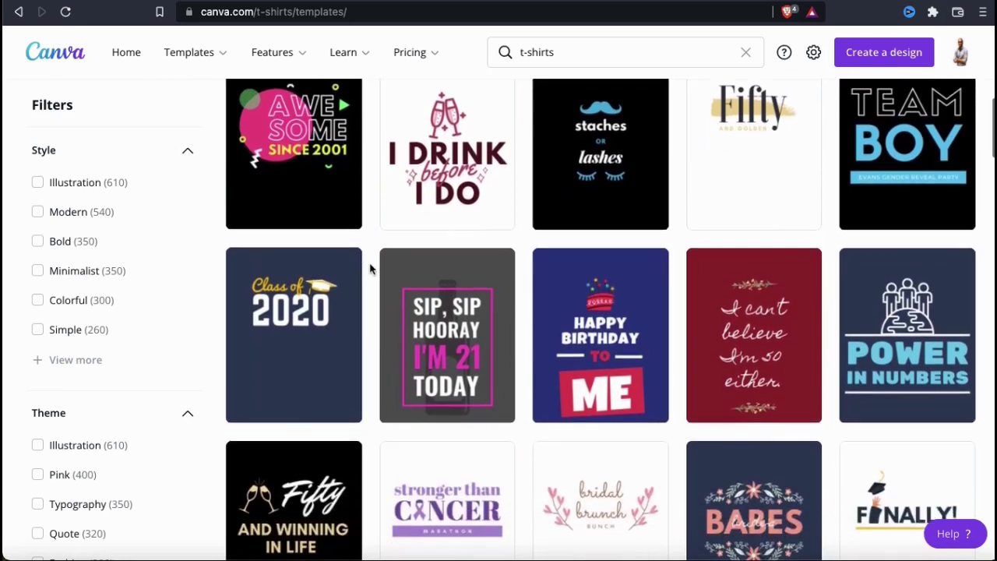
pyautogui.scroll(-5, 370, 269)
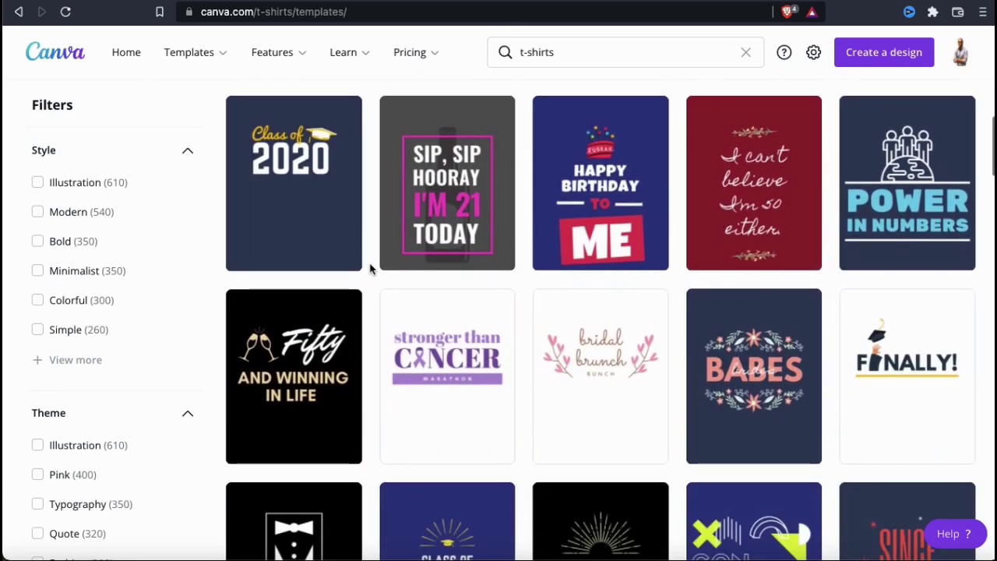
pyautogui.scroll(-5, 371, 269)
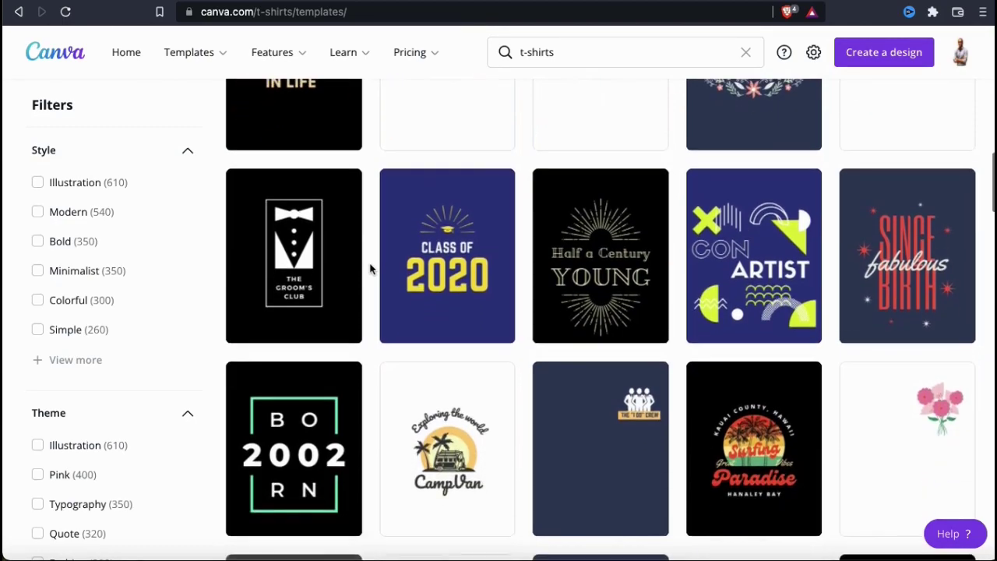
pyautogui.scroll(-5, 371, 268)
pyautogui.scroll(-5, 370, 268)
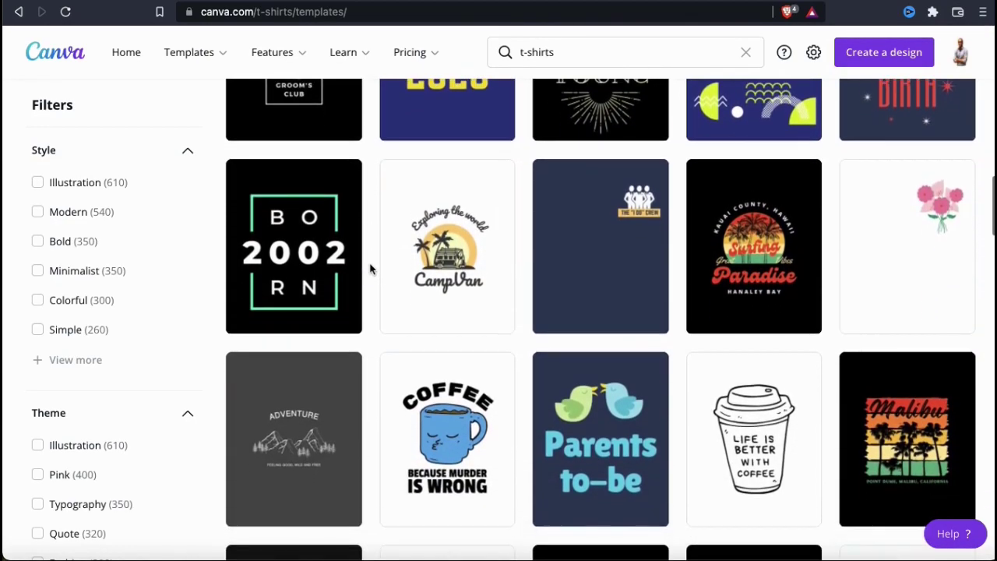
pyautogui.scroll(-5, 371, 269)
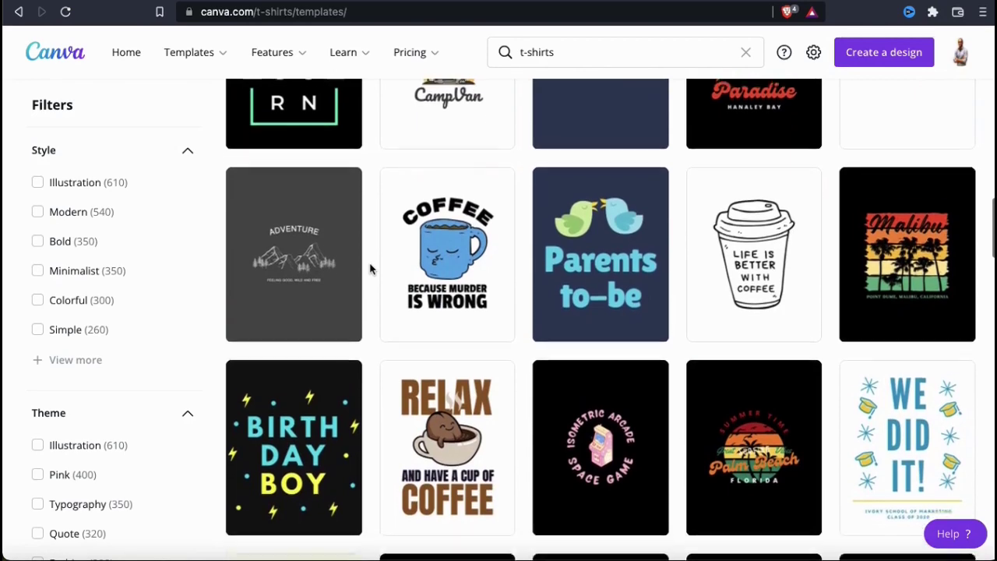
pyautogui.scroll(-5, 371, 268)
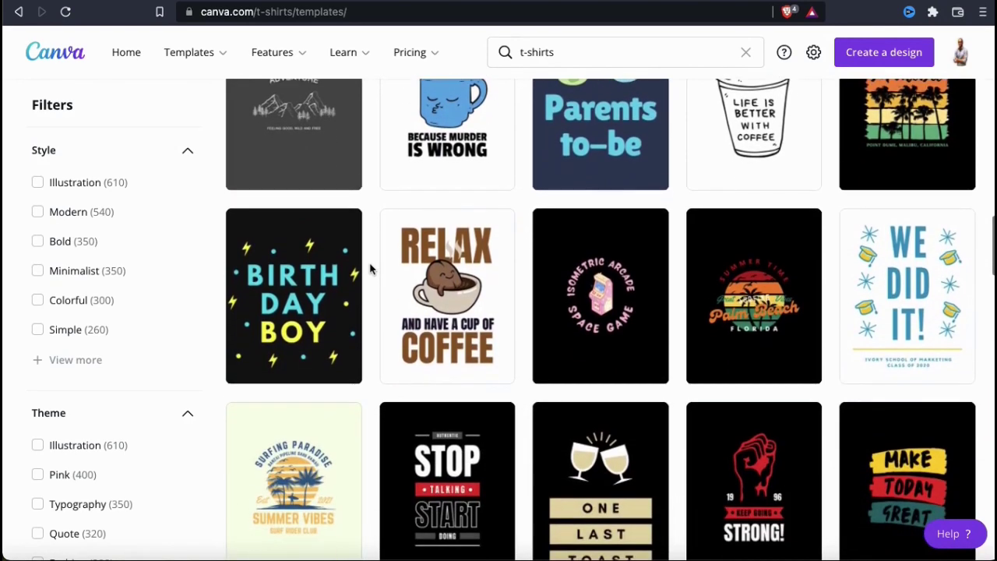
pyautogui.scroll(-9, 370, 269)
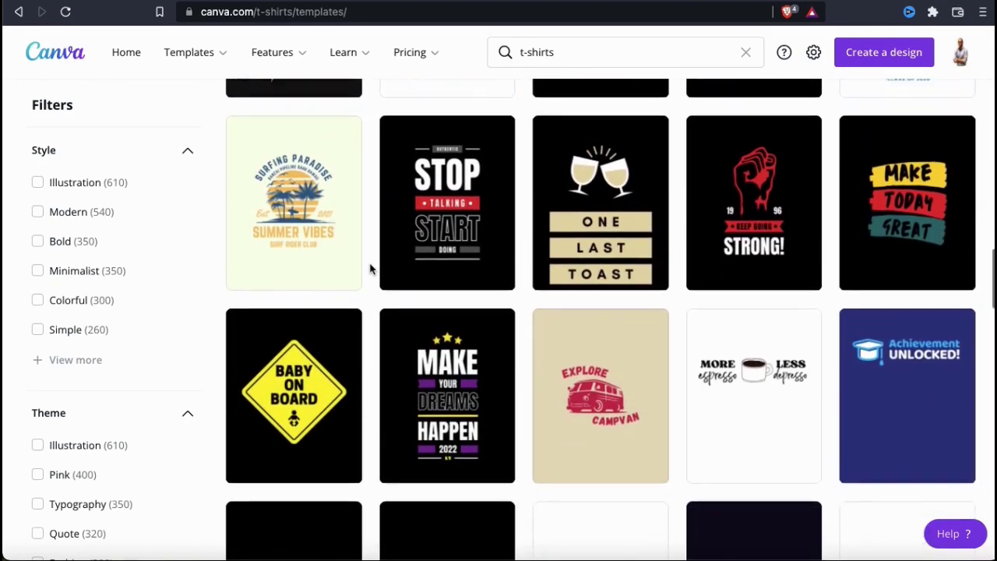
pyautogui.scroll(-11, 370, 269)
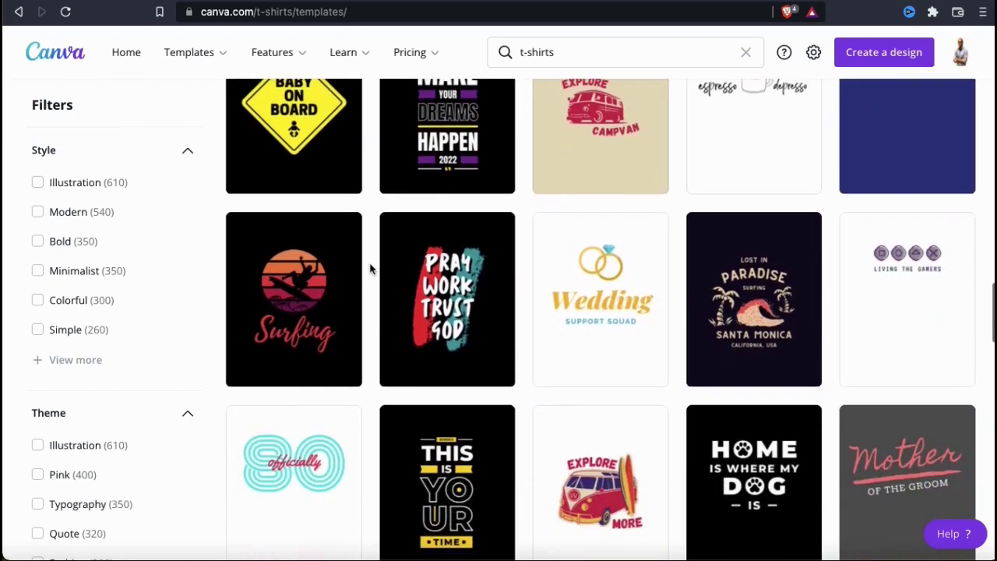
pyautogui.scroll(-11, 370, 269)
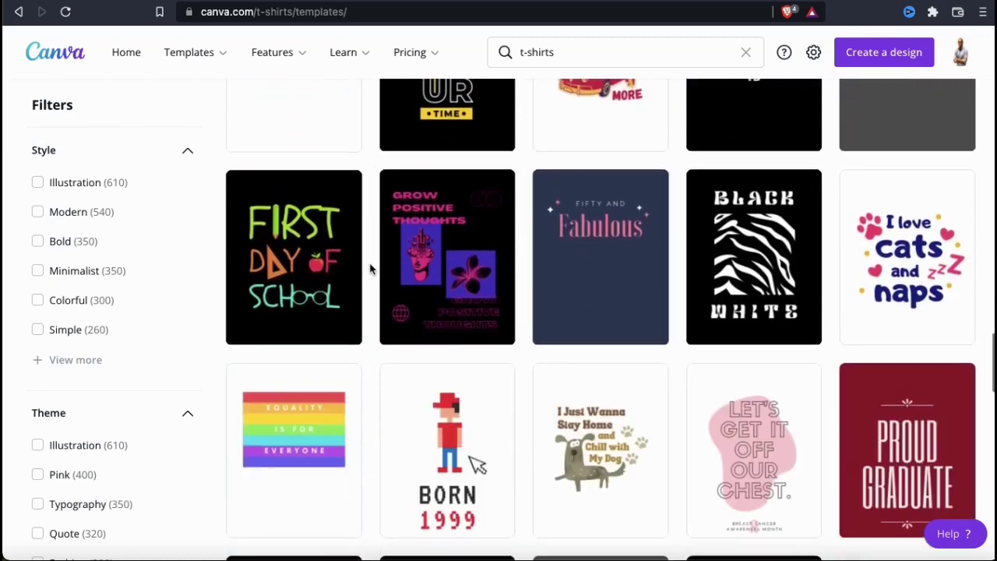
pyautogui.scroll(-15, 371, 269)
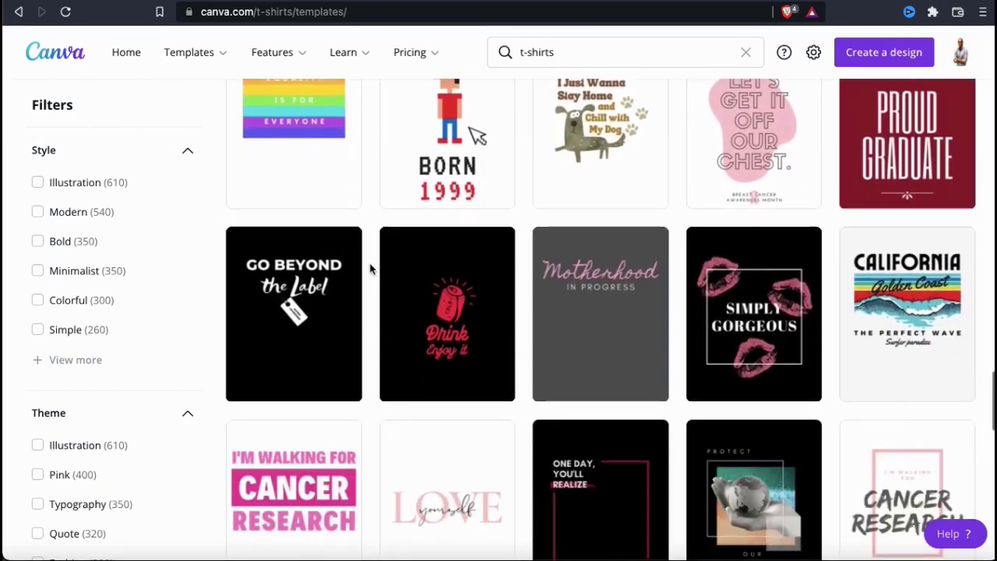
pyautogui.scroll(-7, 370, 269)
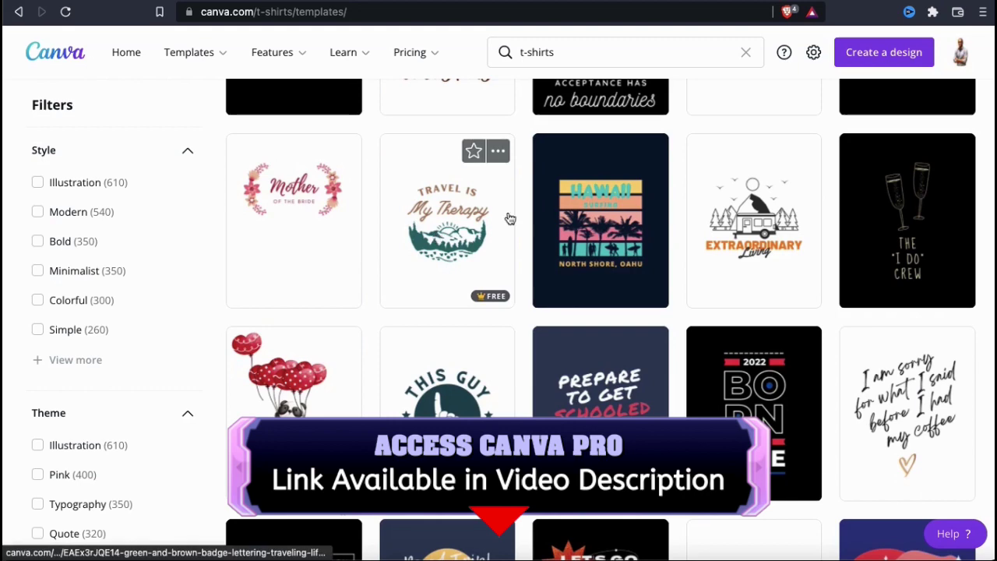
# - Open the Black and Beige Illustrated Bridal Shower Events T-Shirt template for customization in the editor
pyautogui.click(916, 248)
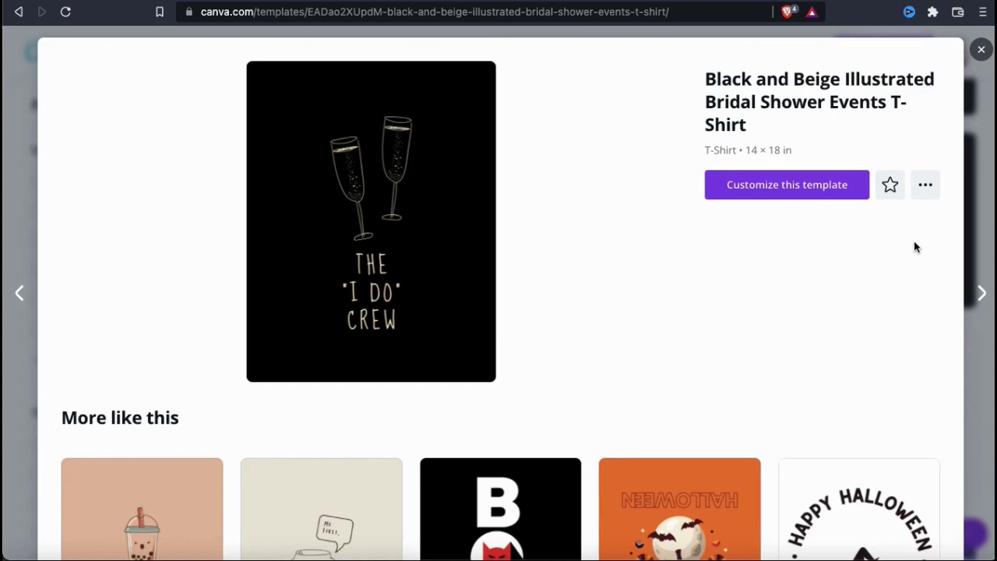
pyautogui.click(805, 196)
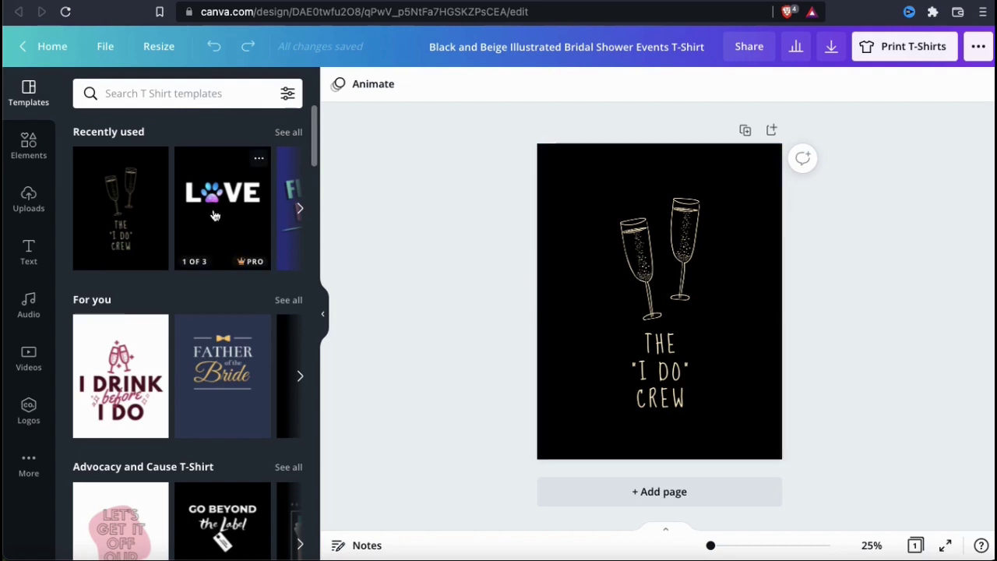
pyautogui.scroll(-5, 215, 215)
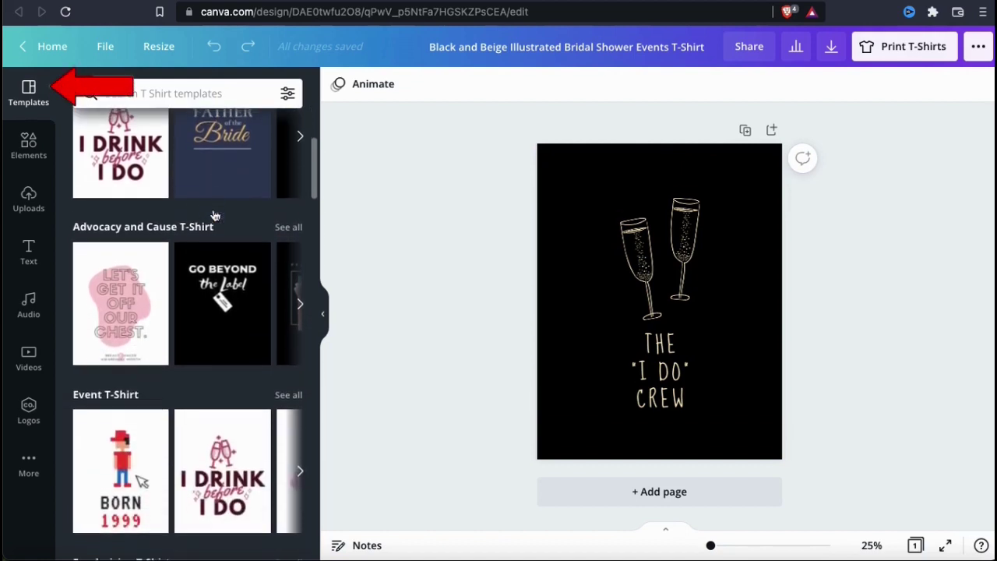
pyautogui.scroll(-3, 215, 216)
pyautogui.scroll(-1, 215, 214)
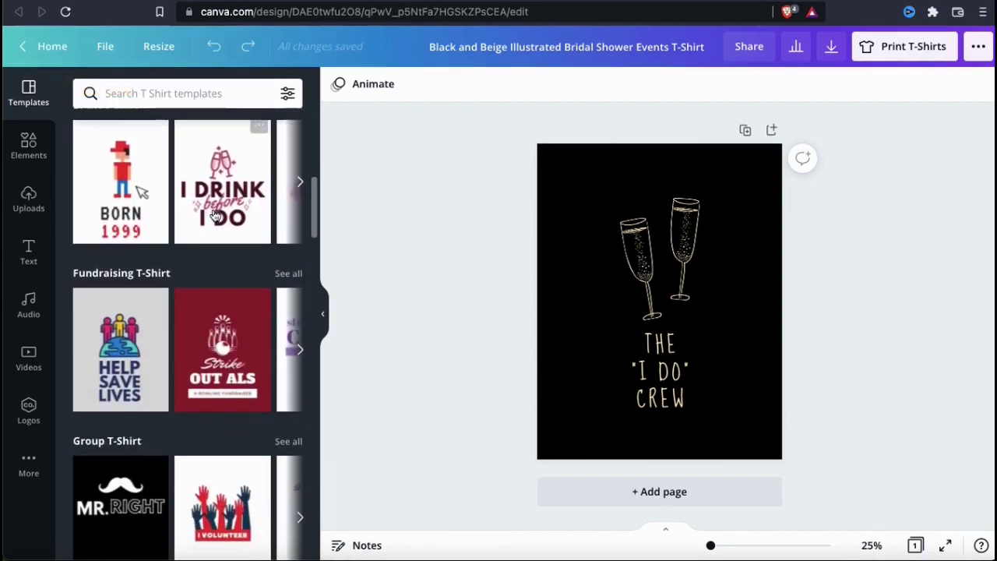
pyautogui.hscroll(3, 215, 216)
pyautogui.hscroll(3, 215, 215)
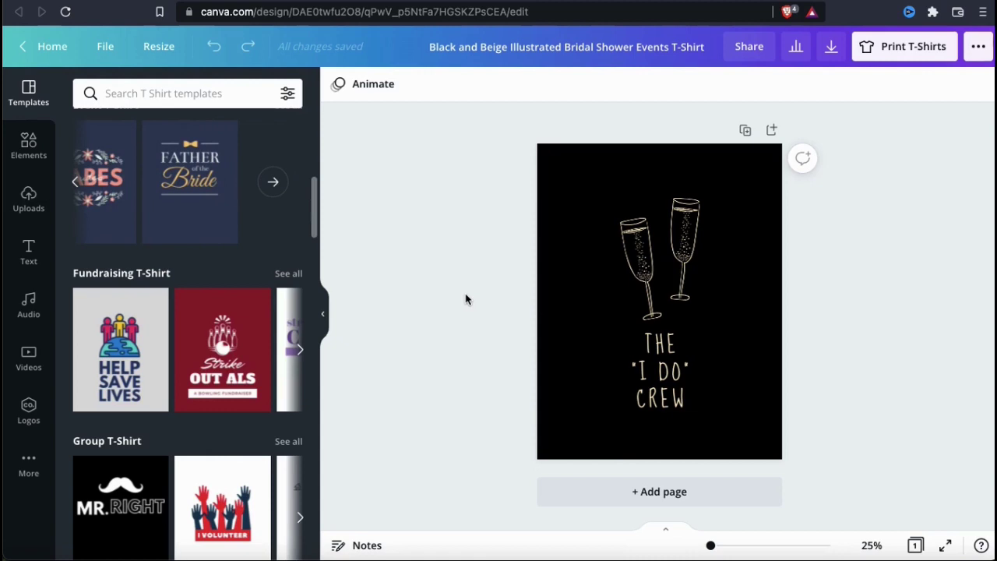
# - Replace the text below the champagne glasses with "INSERT COFFEE TO BEGIN" and move it back to the centre of the design
pyautogui.click(658, 354)
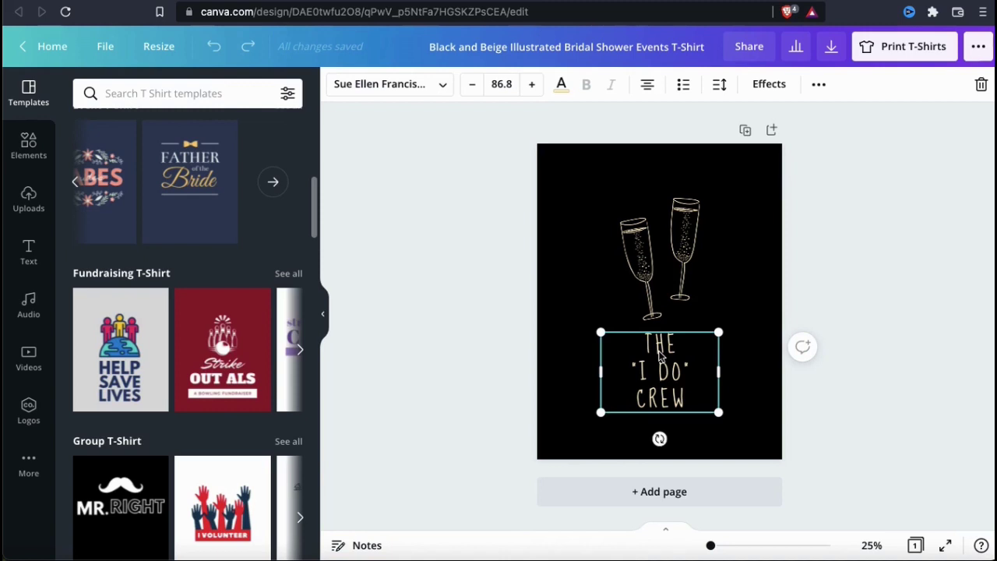
pyautogui.click(690, 392)
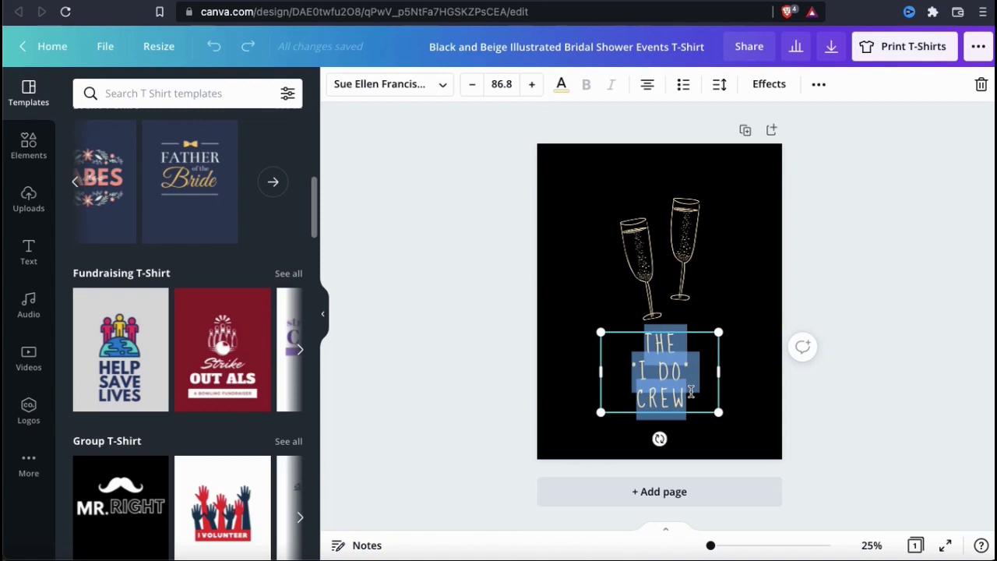
pyautogui.write('INS')
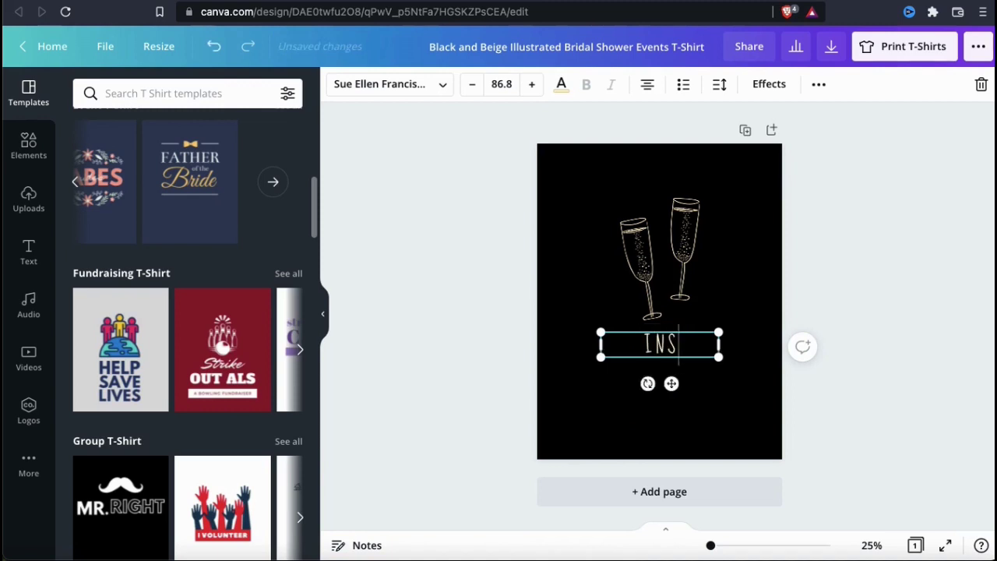
pyautogui.write('TERT COFFEE TO BEGIN')
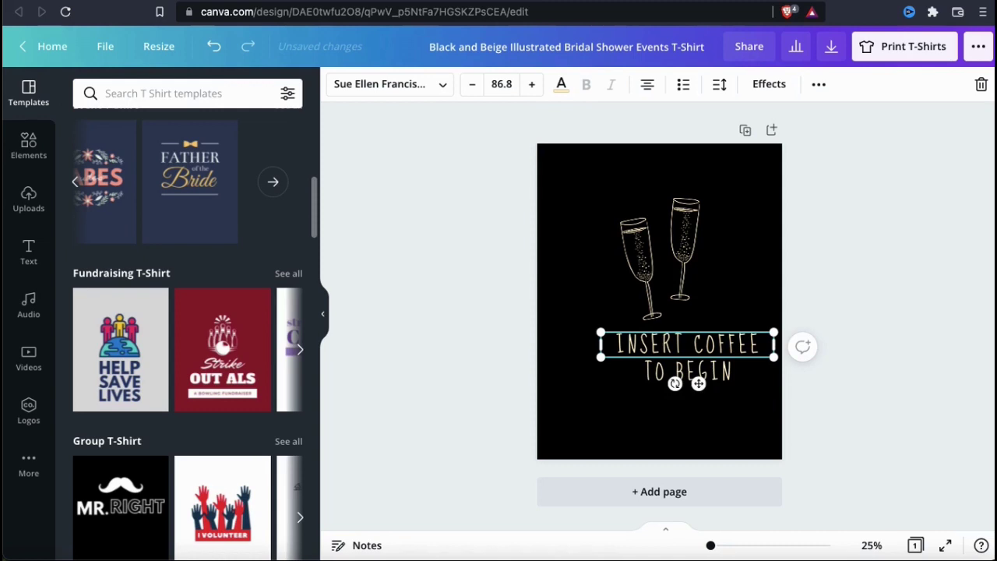
pyautogui.write('.')
pyautogui.press('BackSpace')
pyautogui.moveTo(745, 326); pyautogui.dragTo(720, 337)
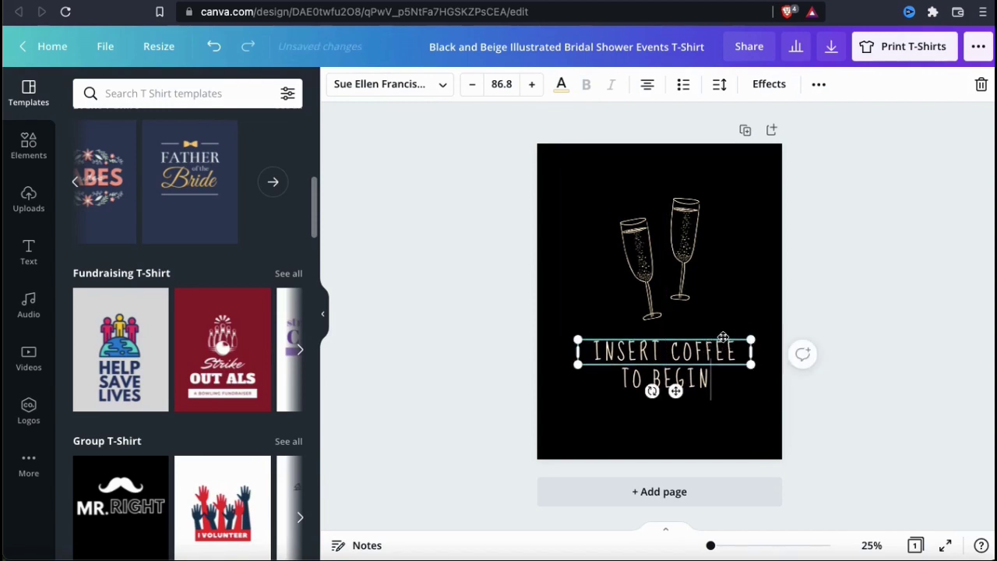
pyautogui.click(807, 400)
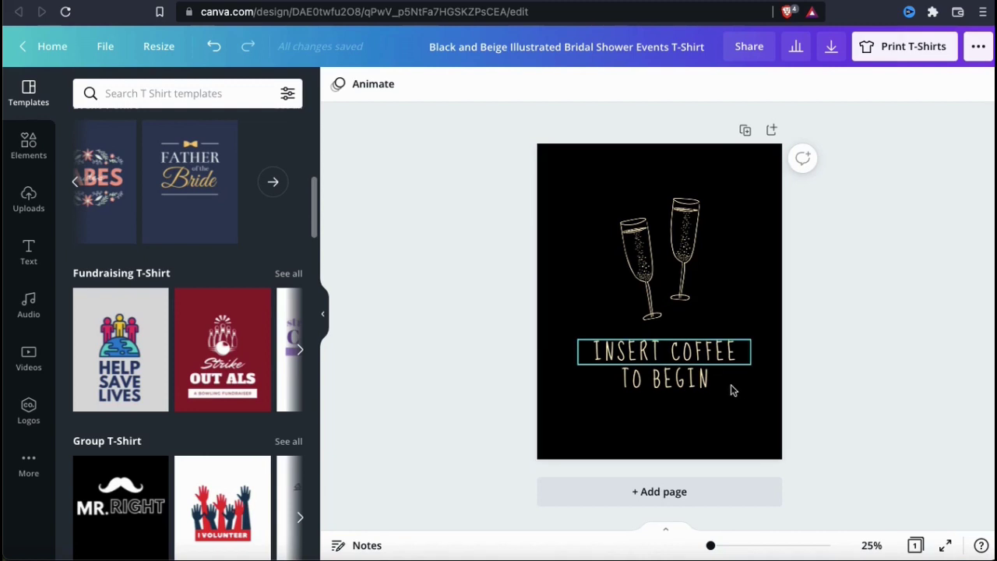
# - Try the Finger Paint and Advetime fonts on the "INSERT COFFEE TO BEGIN" text and return it to Sue Ellen Francisco
pyautogui.click(726, 357)
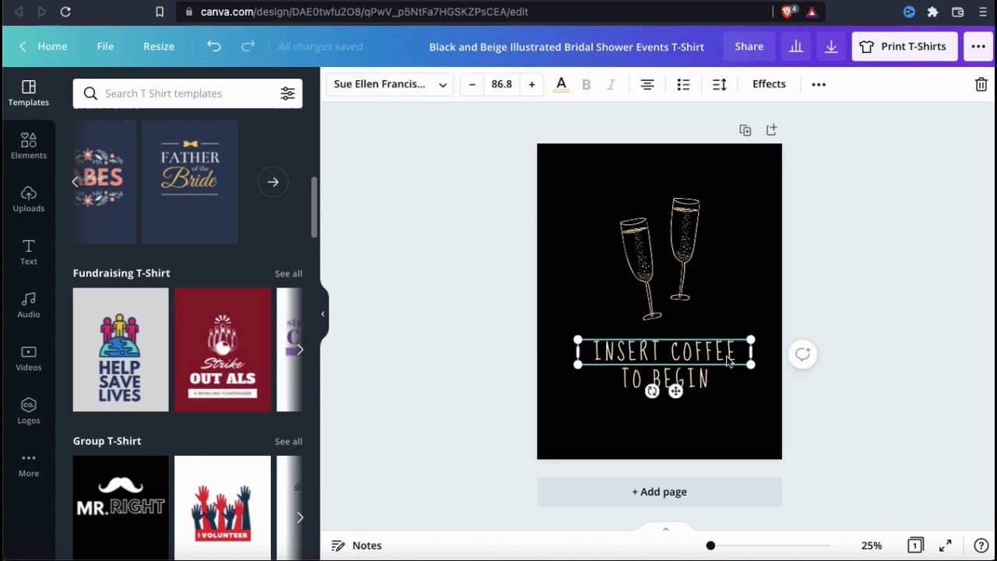
pyautogui.click(446, 89)
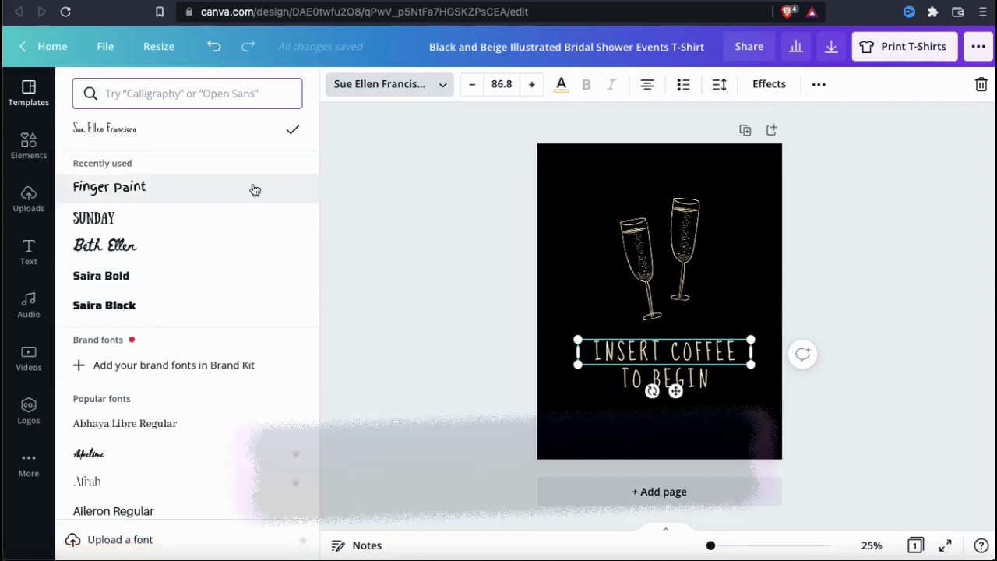
pyautogui.click(255, 190)
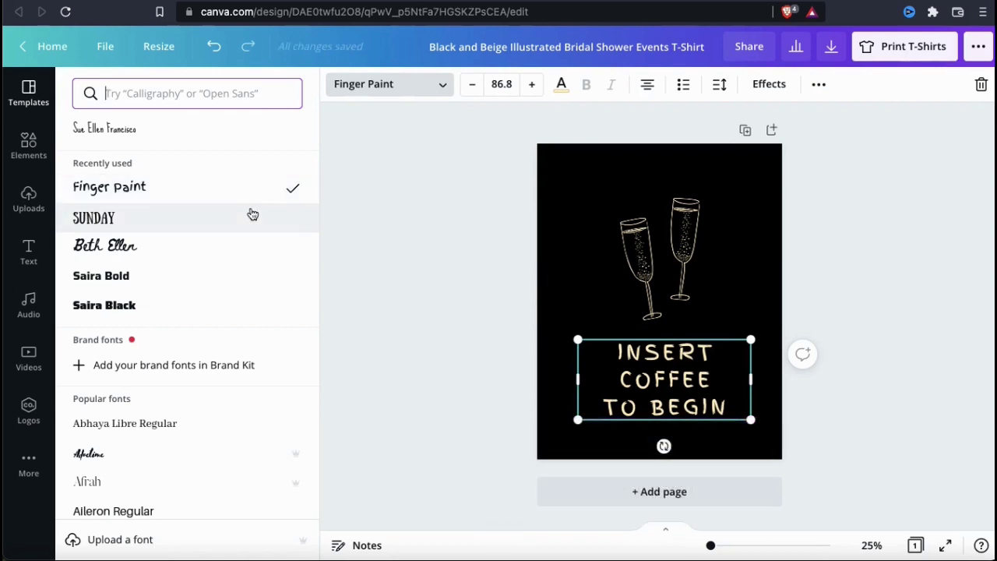
pyautogui.scroll(-2, 253, 213)
pyautogui.scroll(-2, 250, 213)
pyautogui.click(245, 260)
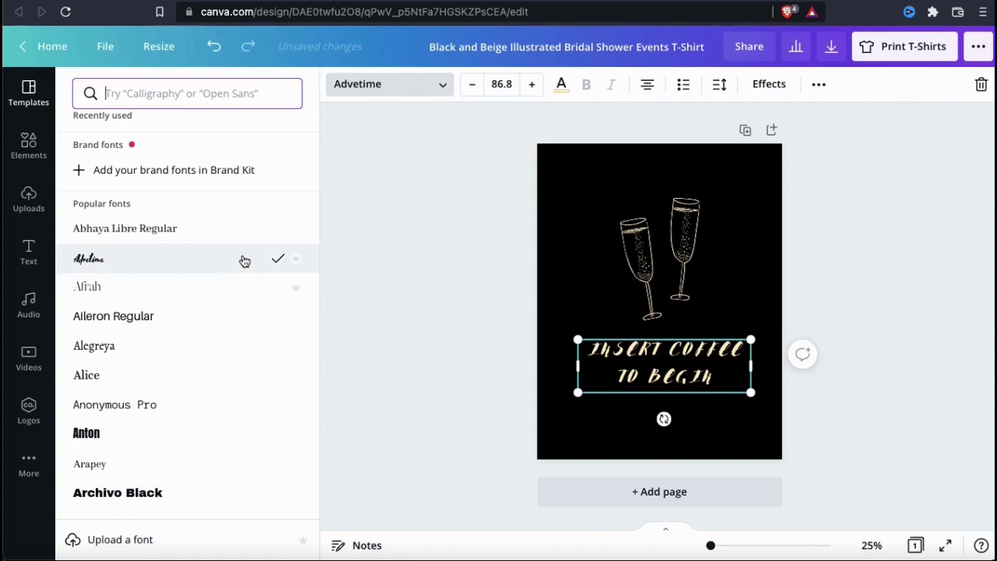
pyautogui.scroll(-10, 245, 261)
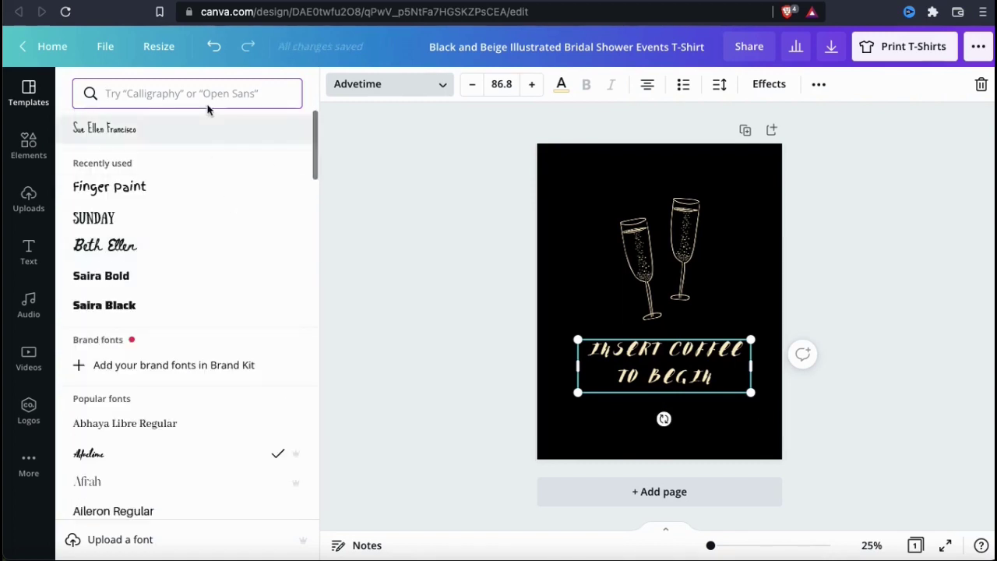
pyautogui.click(207, 136)
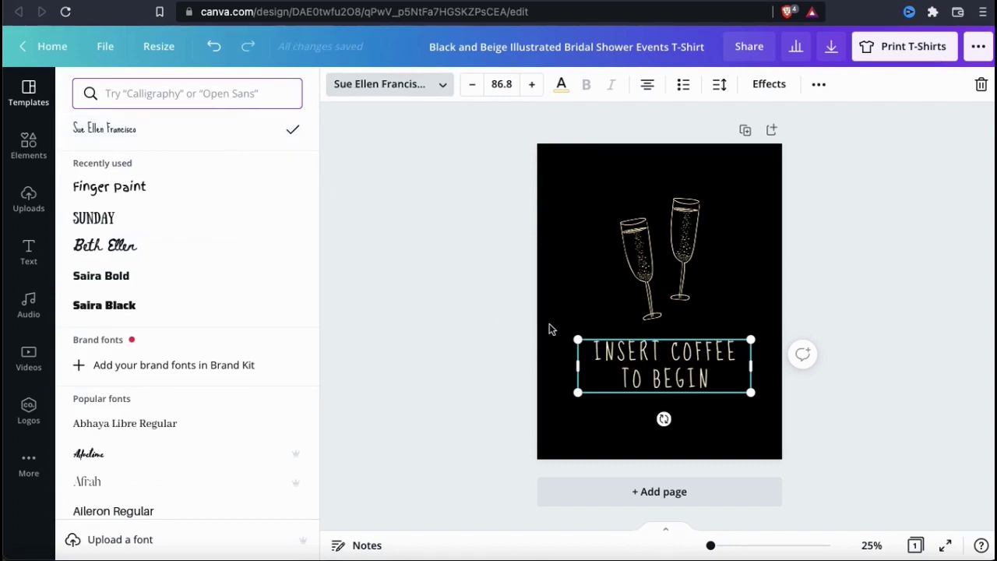
# - Try light grey and bright green on the "INSERT COFFEE TO BEGIN" text and set its colour to white
pyautogui.press('Escape')
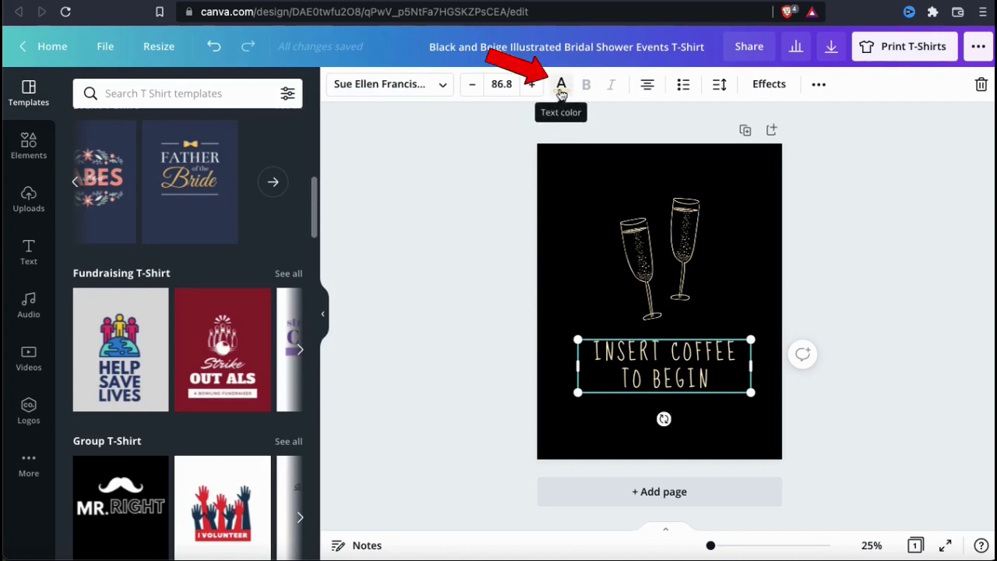
pyautogui.click(561, 86)
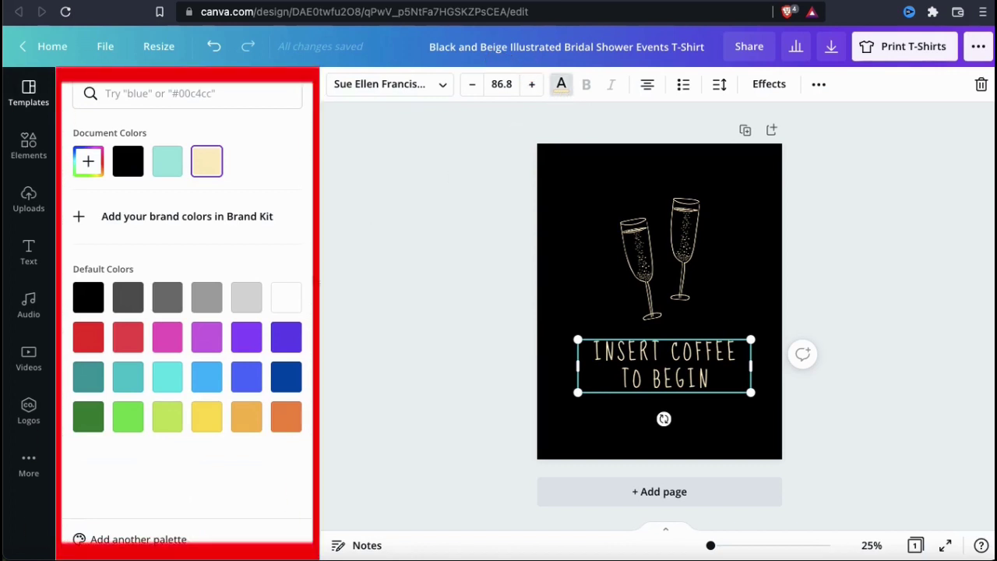
pyautogui.click(249, 295)
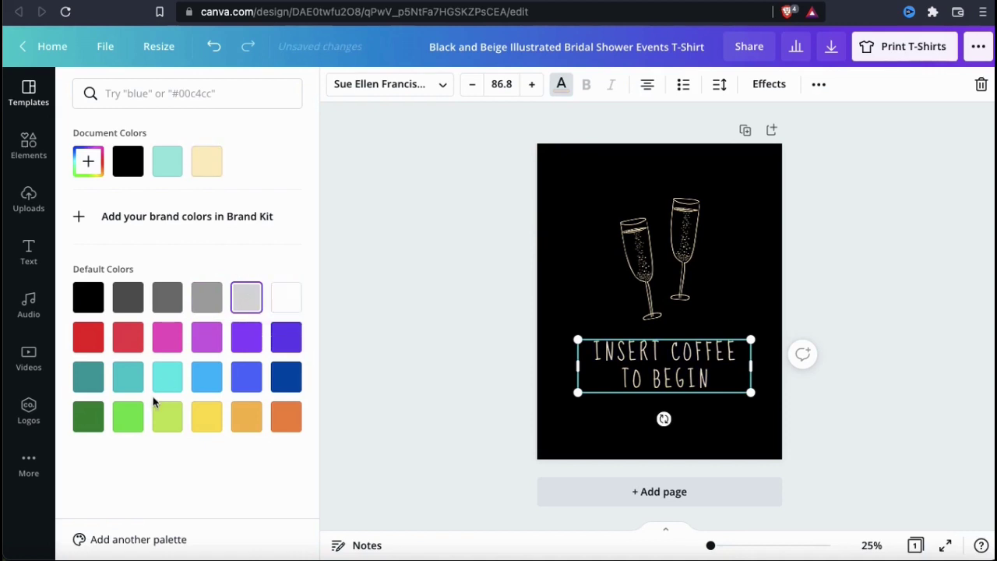
pyautogui.click(142, 421)
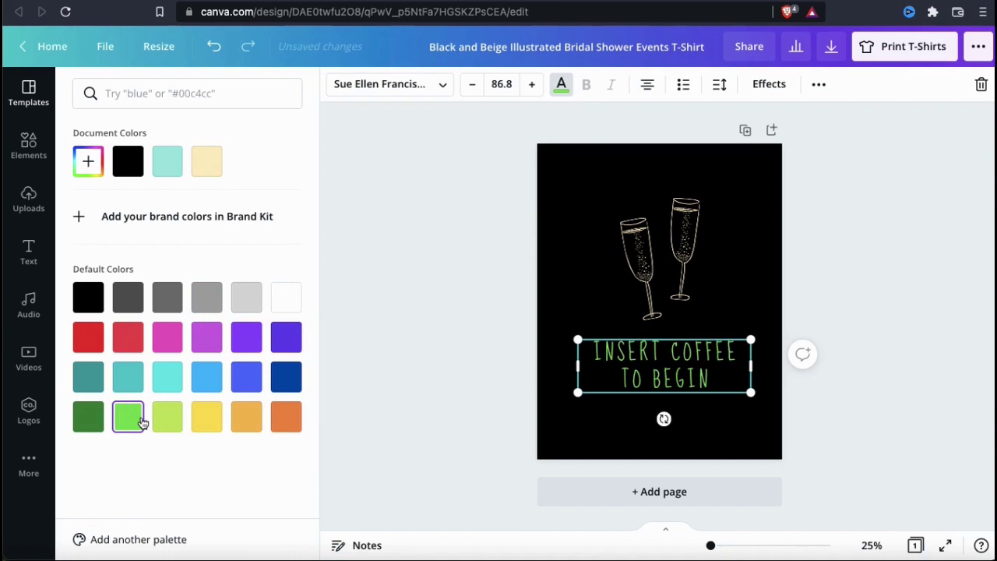
pyautogui.click(285, 305)
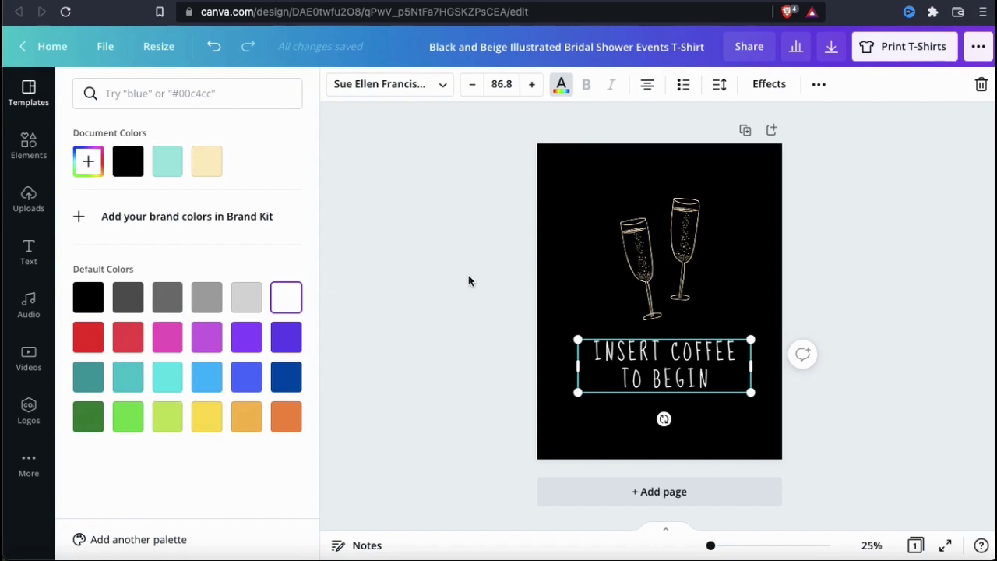
pyautogui.press('Escape')
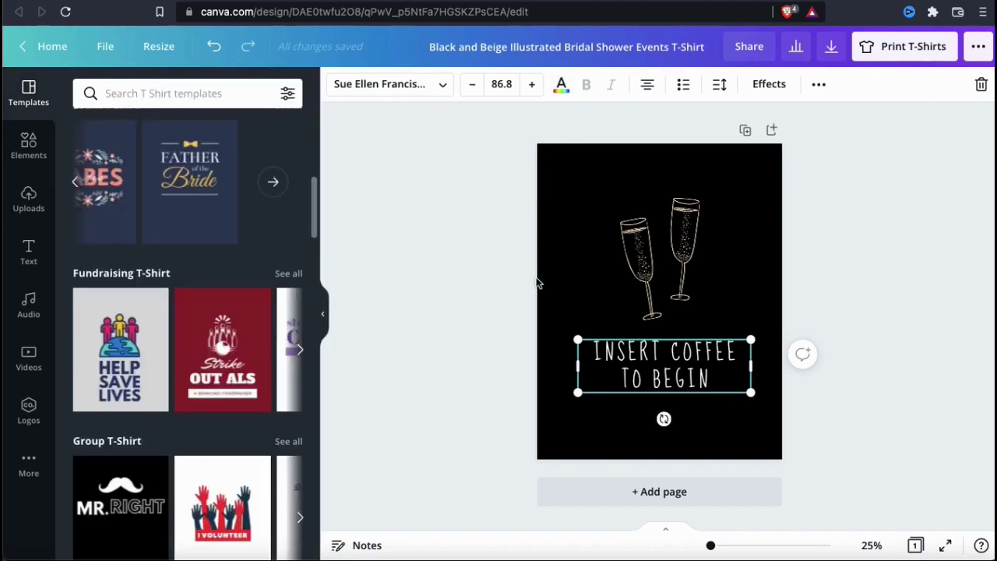
# - Change the design's background colour to the medium-dark grey from the default colours
pyautogui.click(538, 284)
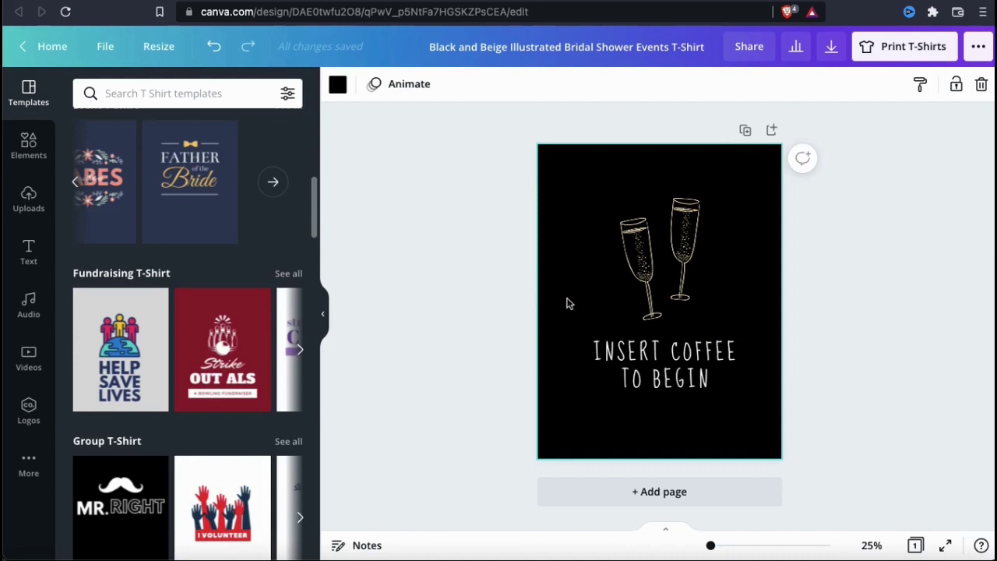
pyautogui.click(629, 355)
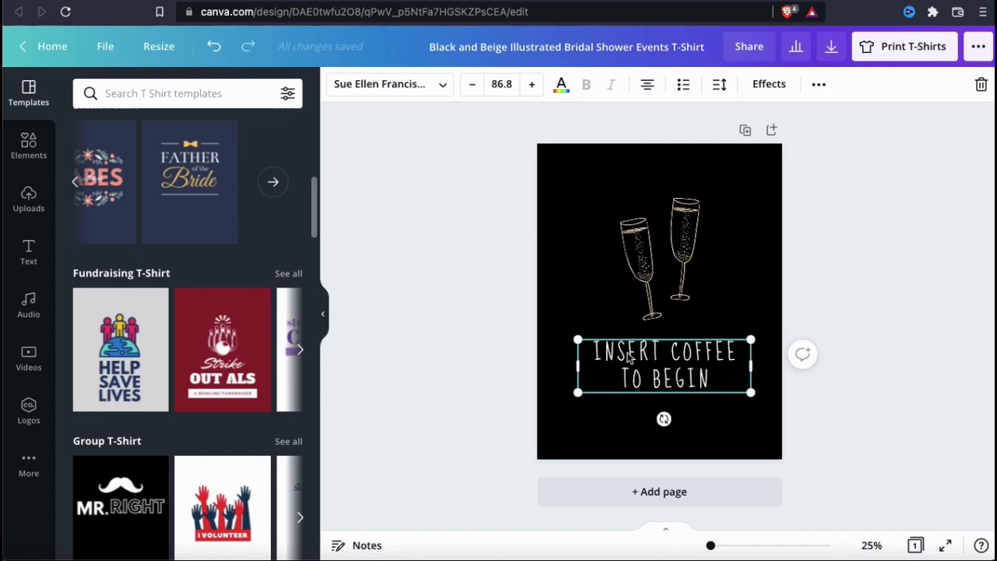
pyautogui.click(545, 174)
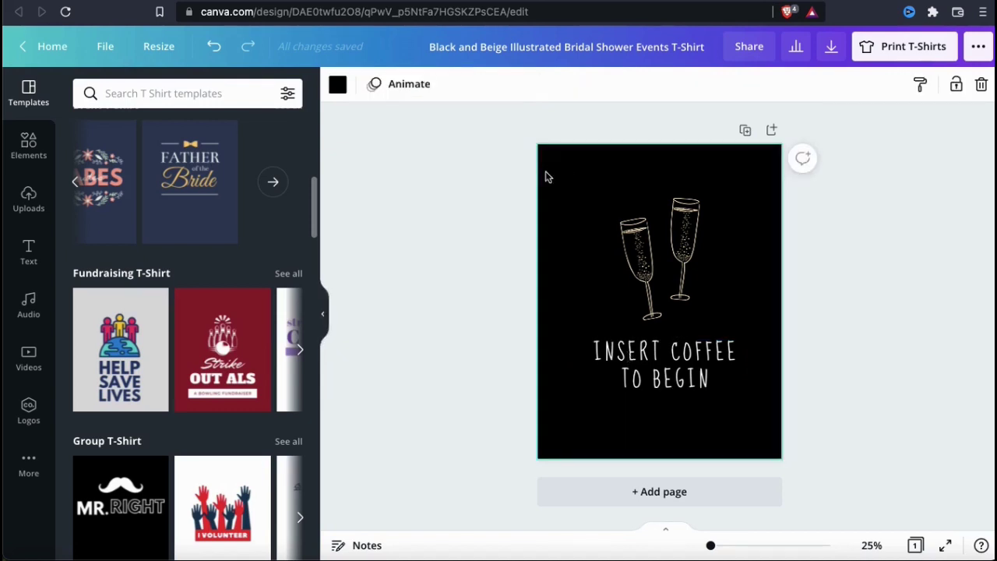
pyautogui.click(337, 84)
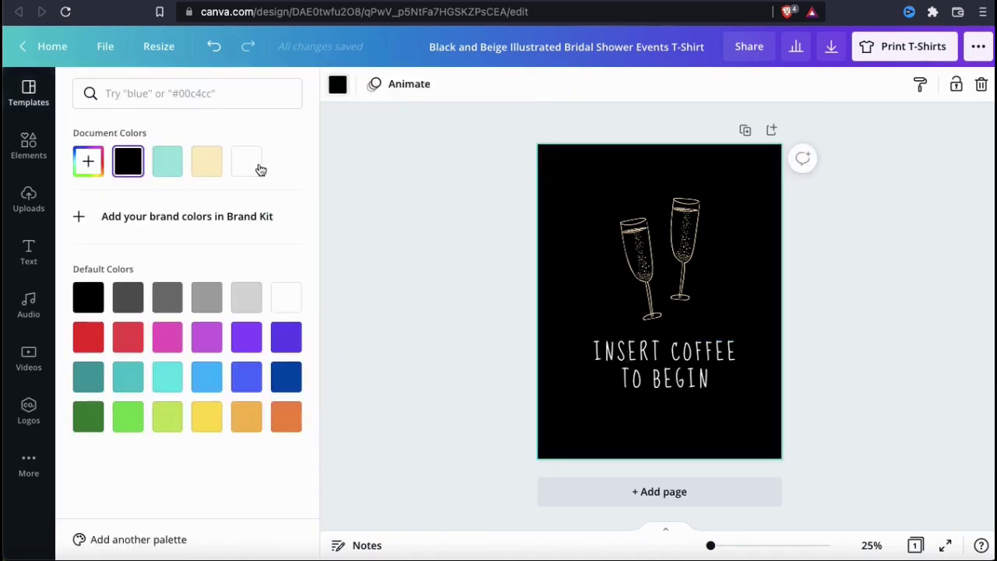
pyautogui.click(160, 299)
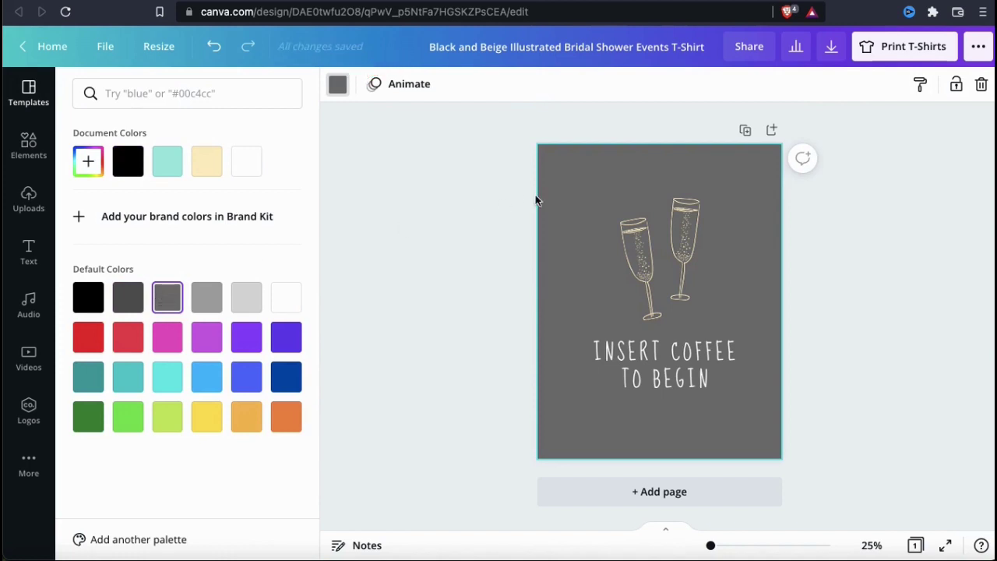
pyautogui.click(518, 360)
# - Try the Shadow, Lift, Hollow, Splice, Echo, Glitch, Neon and Background effects on the "INSERT COFFEE TO BEGIN" text
pyautogui.click(655, 360)
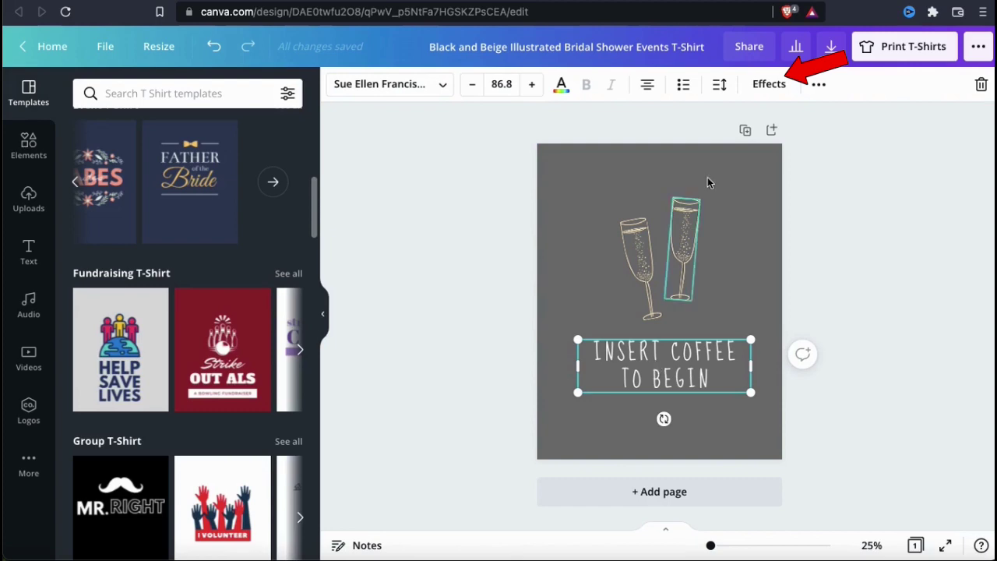
pyautogui.click(767, 83)
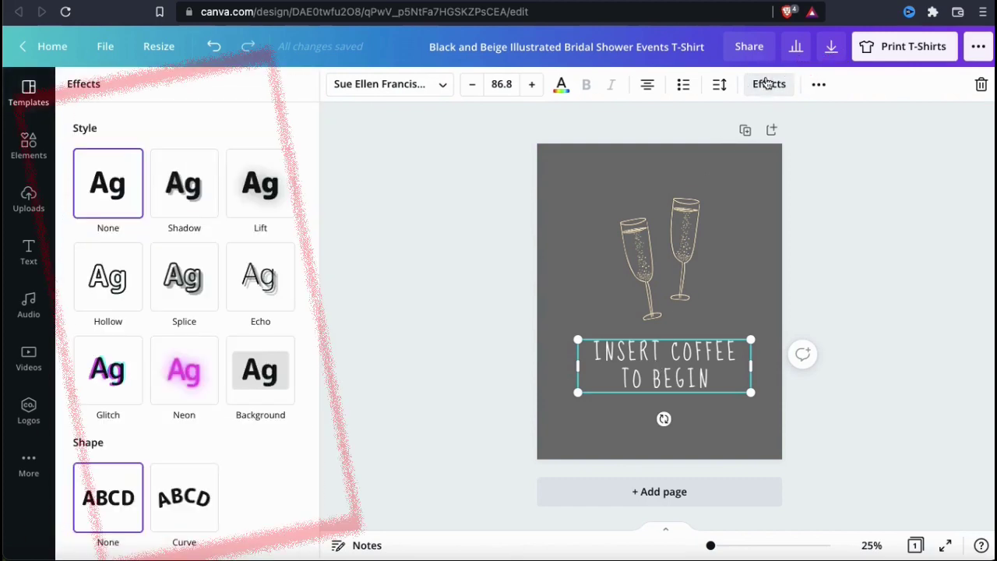
pyautogui.click(190, 200)
pyautogui.click(258, 192)
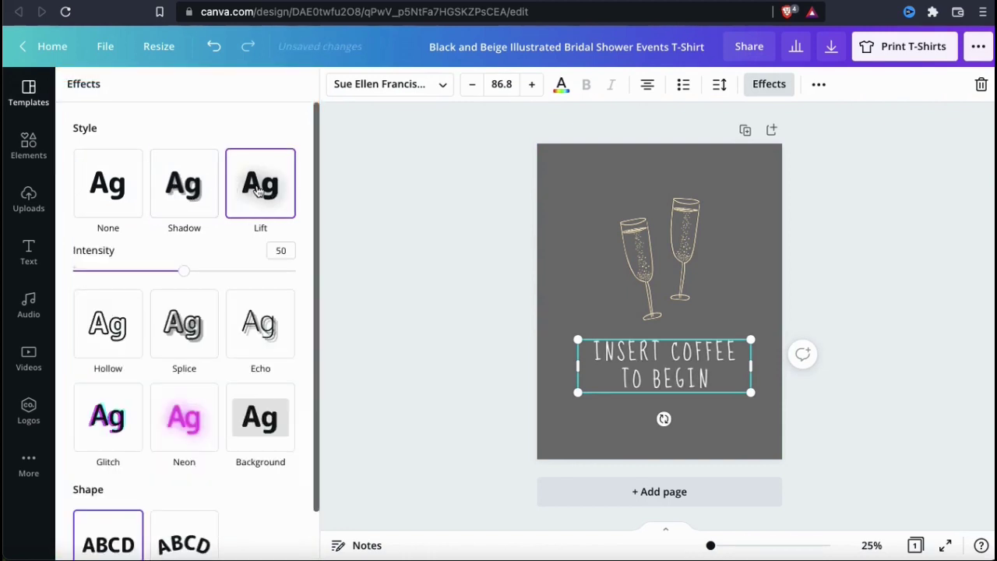
pyautogui.click(120, 324)
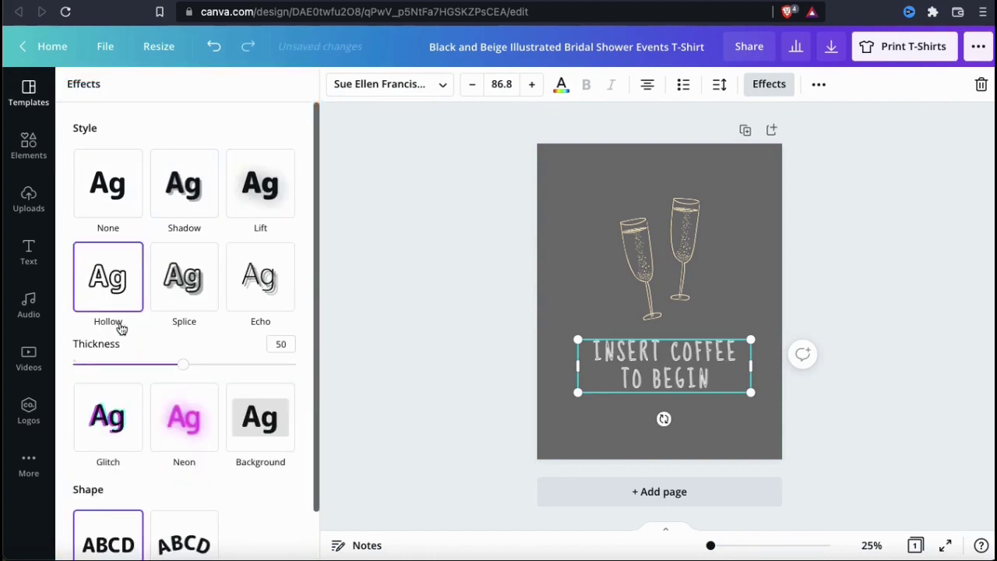
pyautogui.click(178, 297)
pyautogui.click(258, 285)
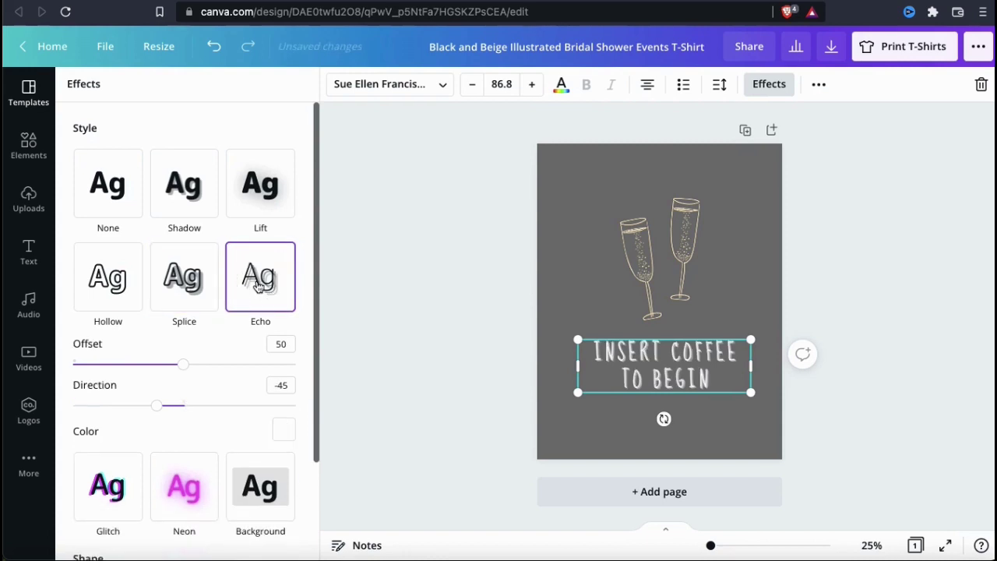
pyautogui.scroll(-1, 236, 384)
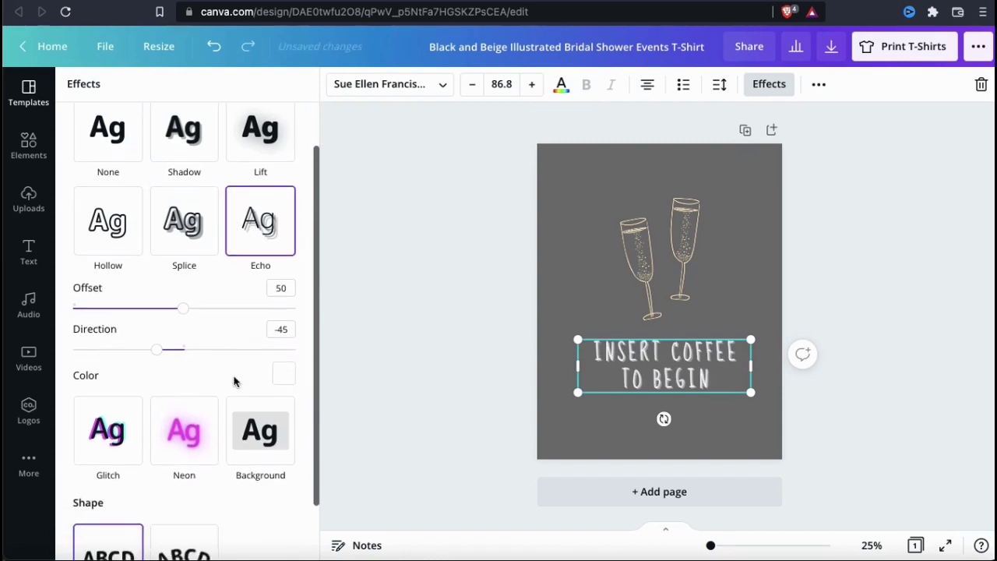
pyautogui.click(122, 425)
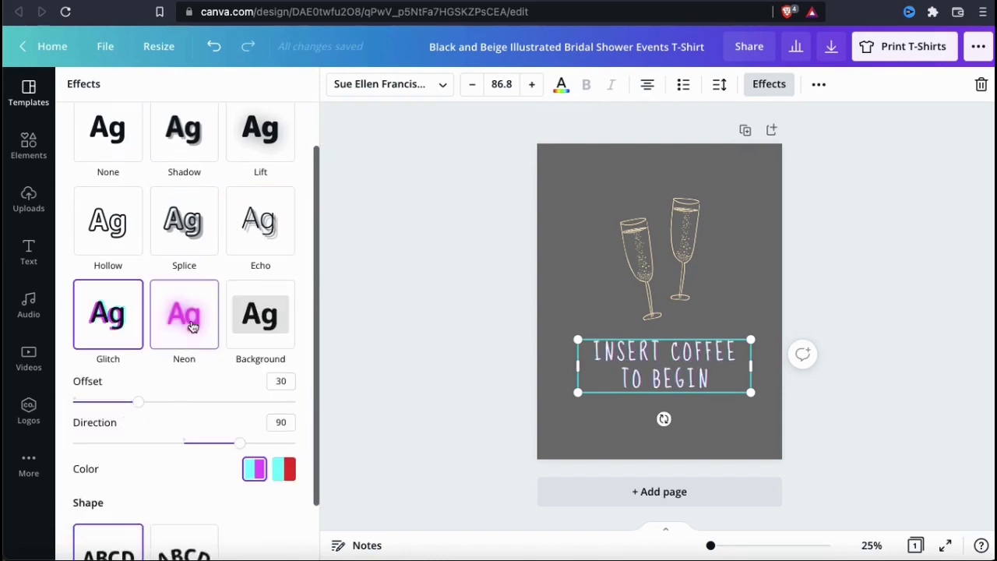
pyautogui.click(192, 328)
pyautogui.click(260, 315)
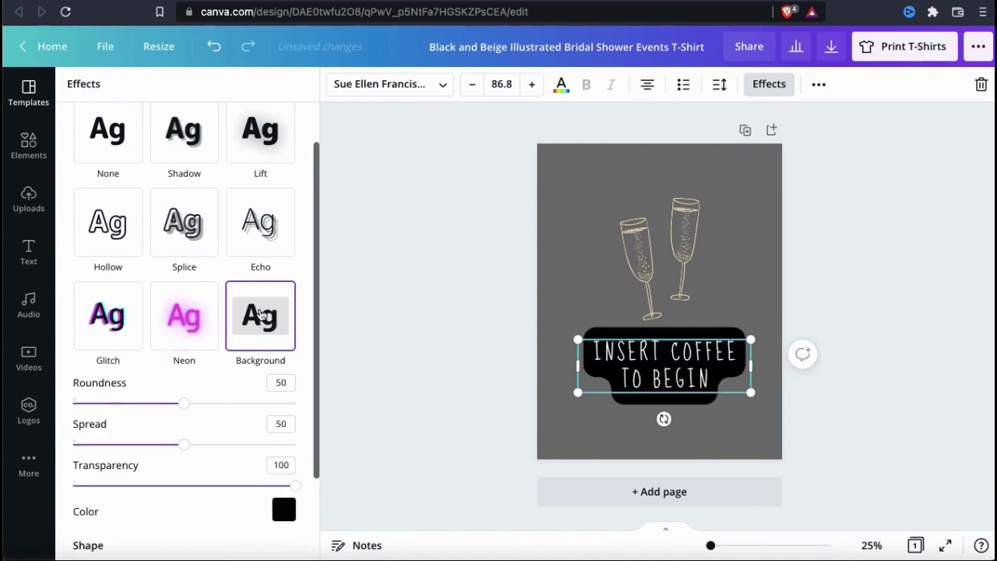
pyautogui.scroll(1, 260, 313)
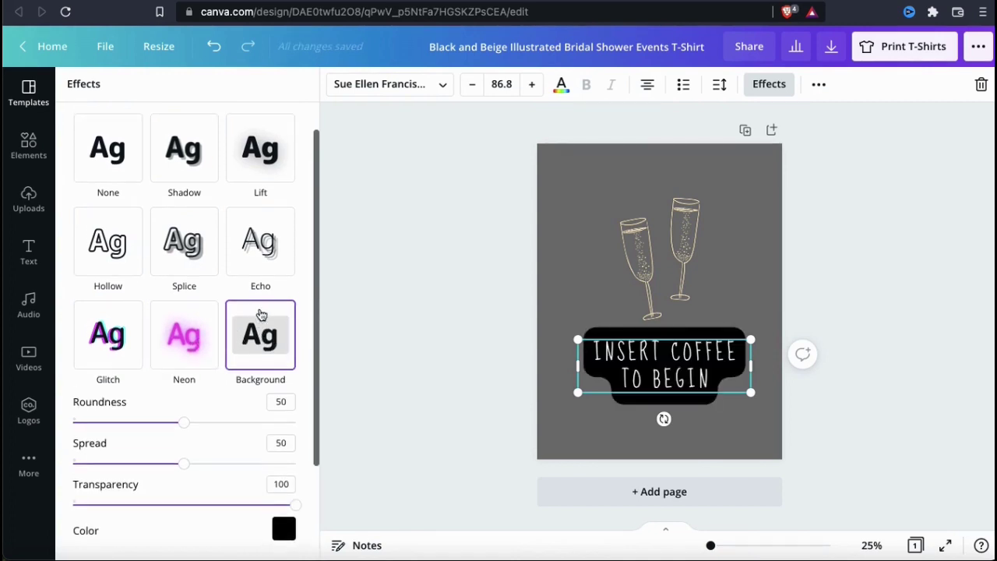
# - Apply the Shadow effect to the text in black, with offset 87 and transparency 69
pyautogui.click(185, 198)
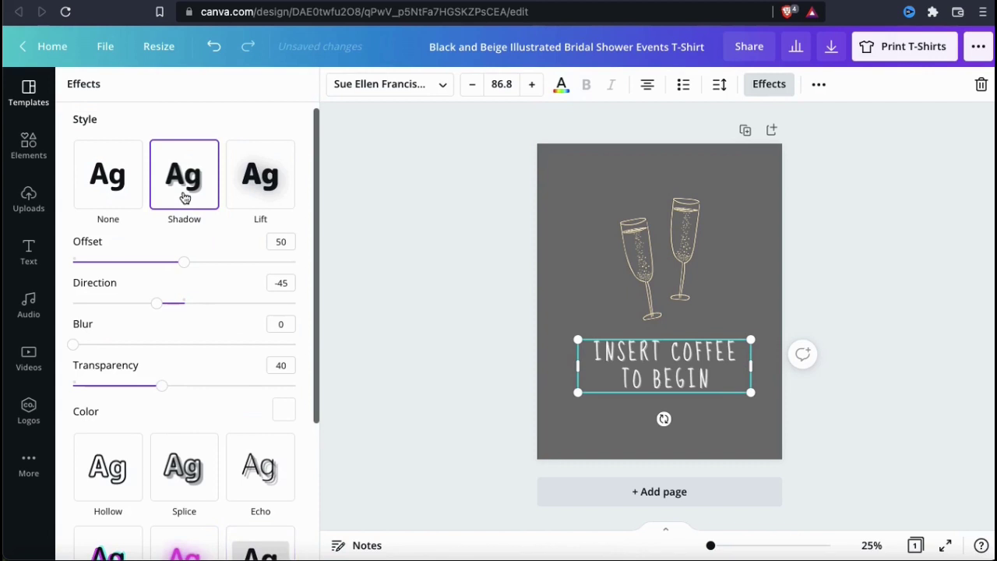
pyautogui.click(284, 409)
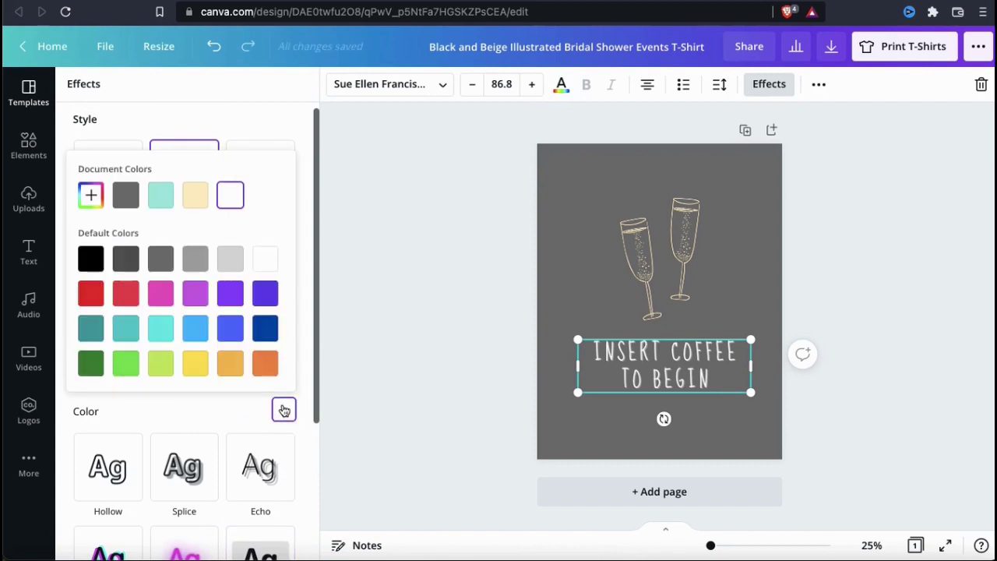
pyautogui.click(95, 263)
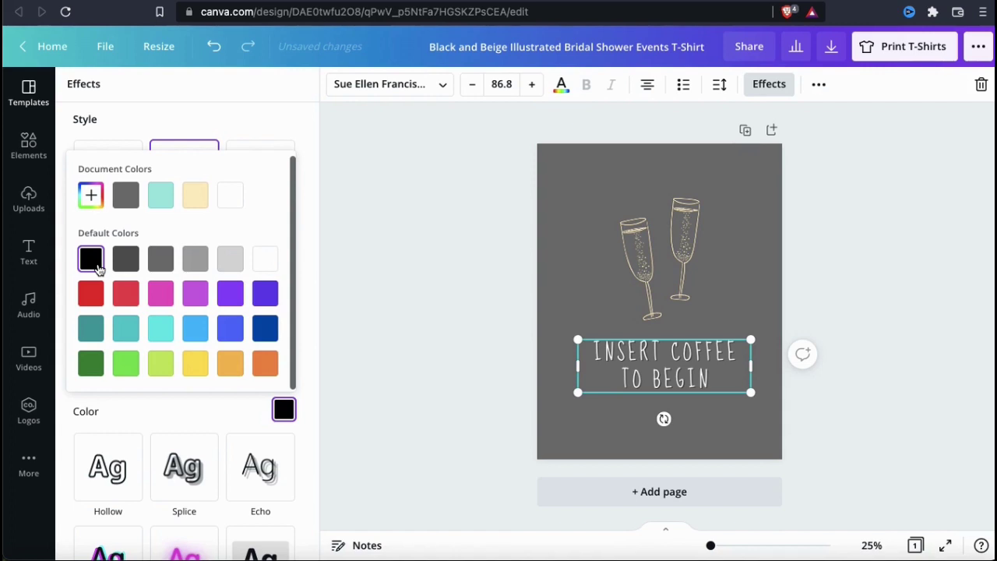
pyautogui.click(183, 406)
pyautogui.moveTo(183, 261); pyautogui.dragTo(266, 262)
pyautogui.moveTo(161, 385); pyautogui.dragTo(225, 387)
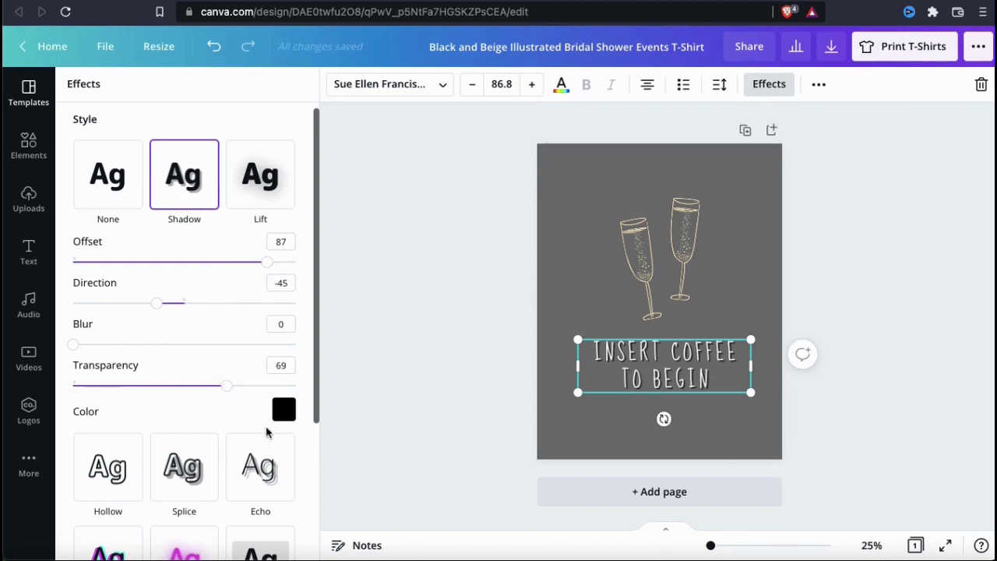
# - Try the Curve shape on the text with a curve of 54, and set the shape back to None
pyautogui.scroll(-5, 266, 432)
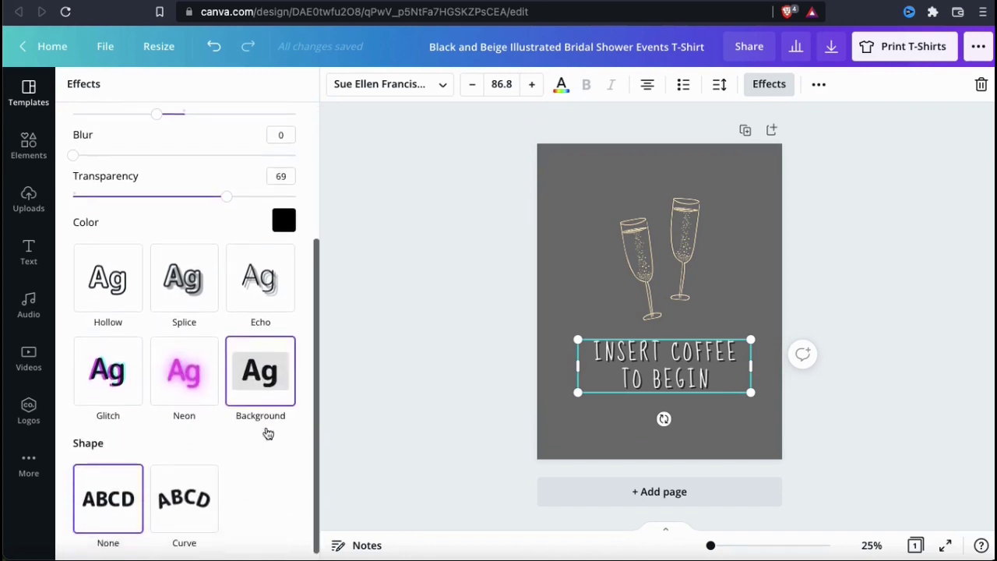
pyautogui.click(201, 473)
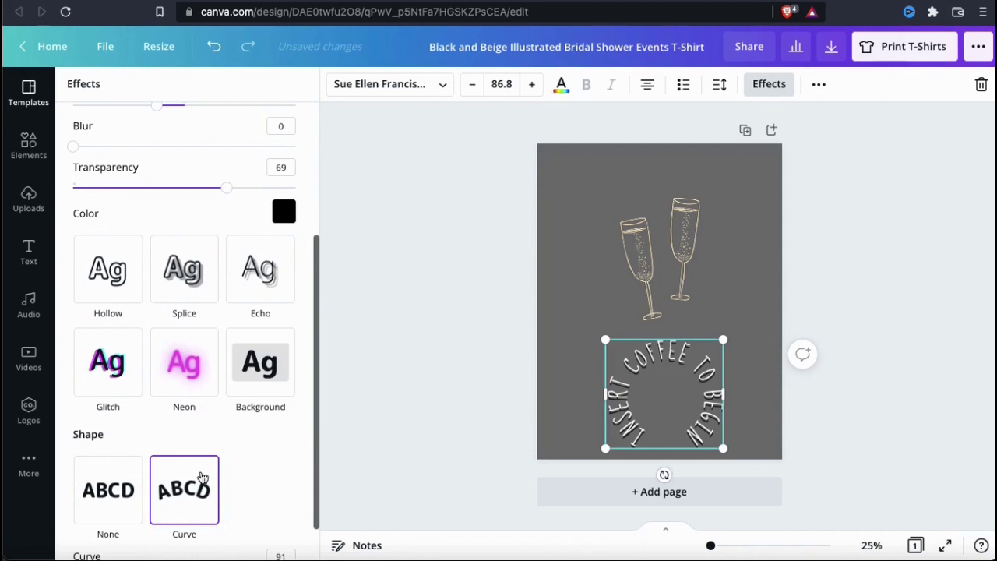
pyautogui.scroll(-1, 202, 477)
pyautogui.moveTo(285, 530); pyautogui.dragTo(243, 529)
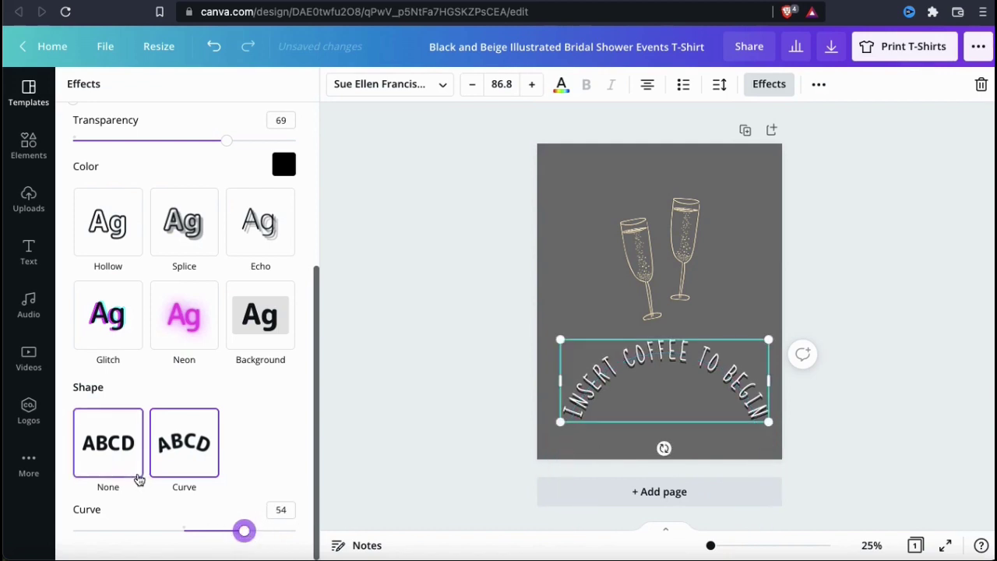
pyautogui.click(108, 446)
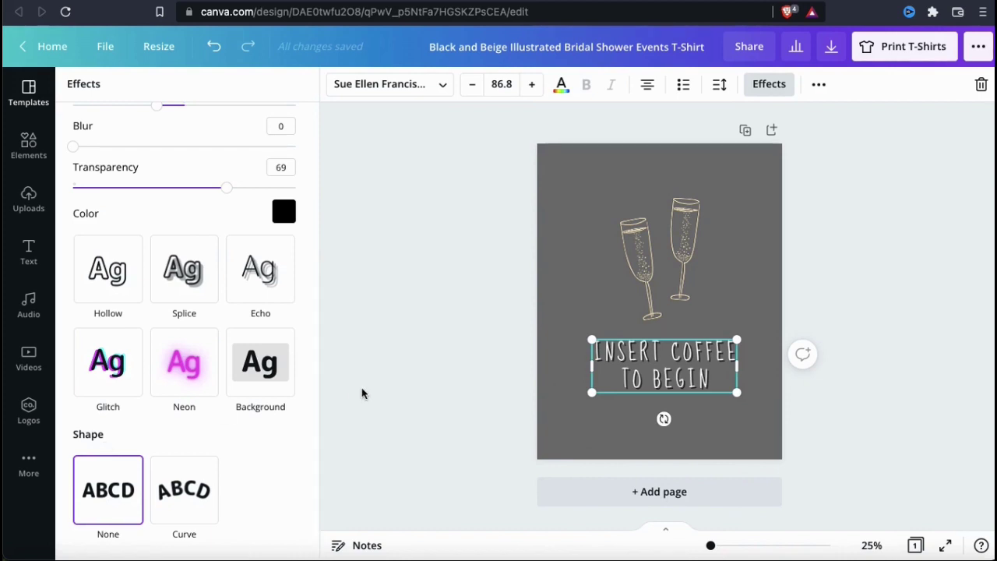
pyautogui.click(462, 358)
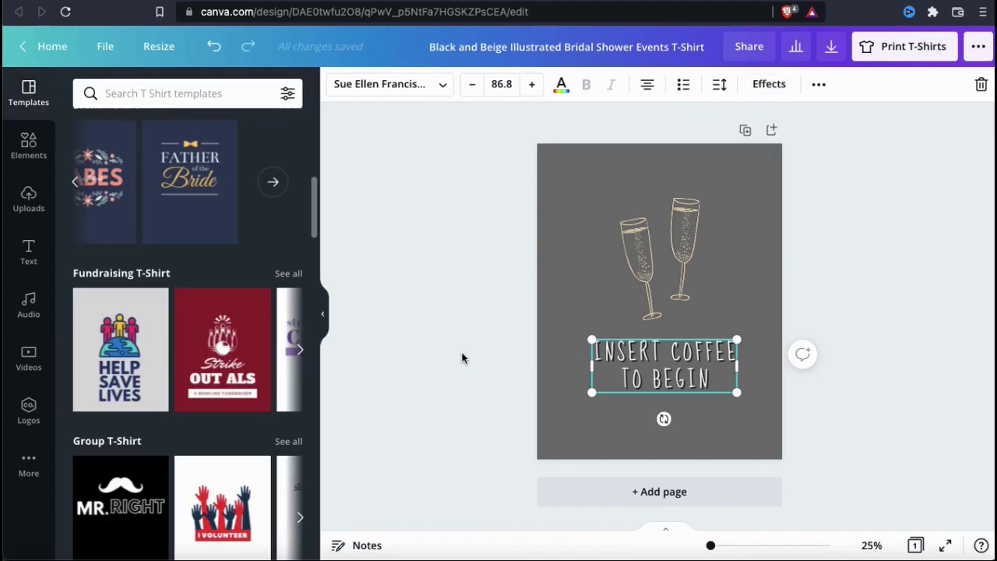
# - Delete both champagne glass illustrations above the text
pyautogui.click(649, 277)
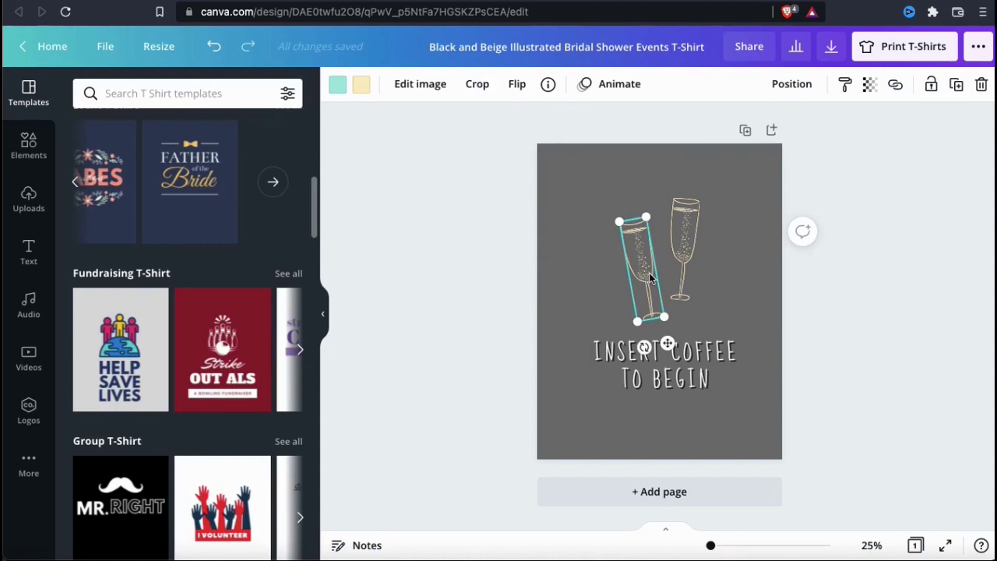
pyautogui.press('Delete')
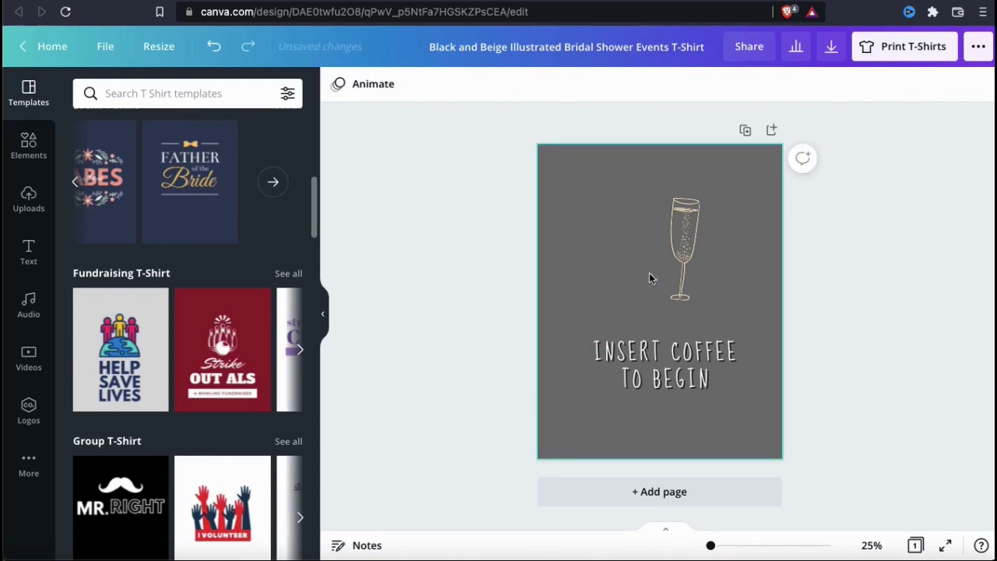
pyautogui.click(683, 249)
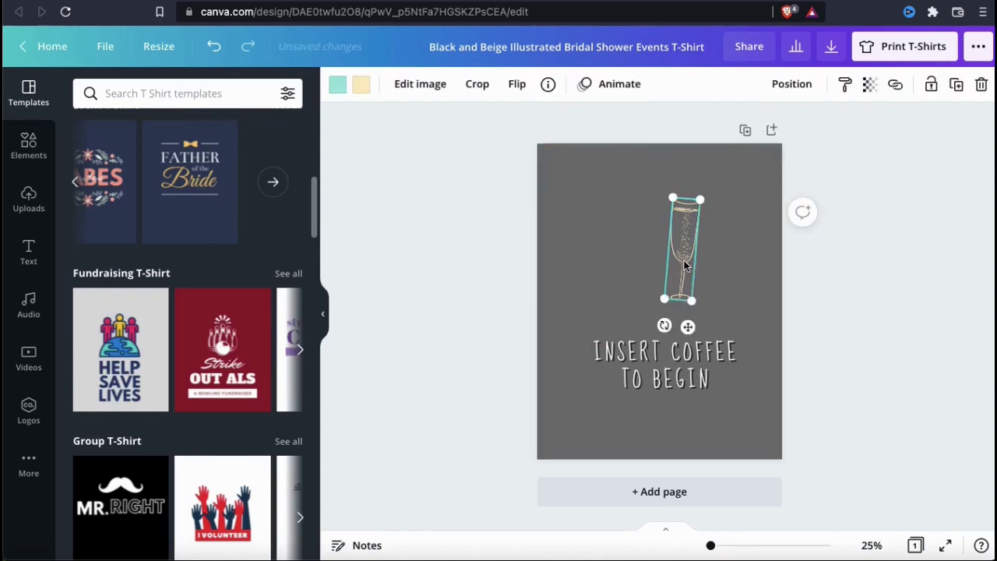
pyautogui.click(980, 86)
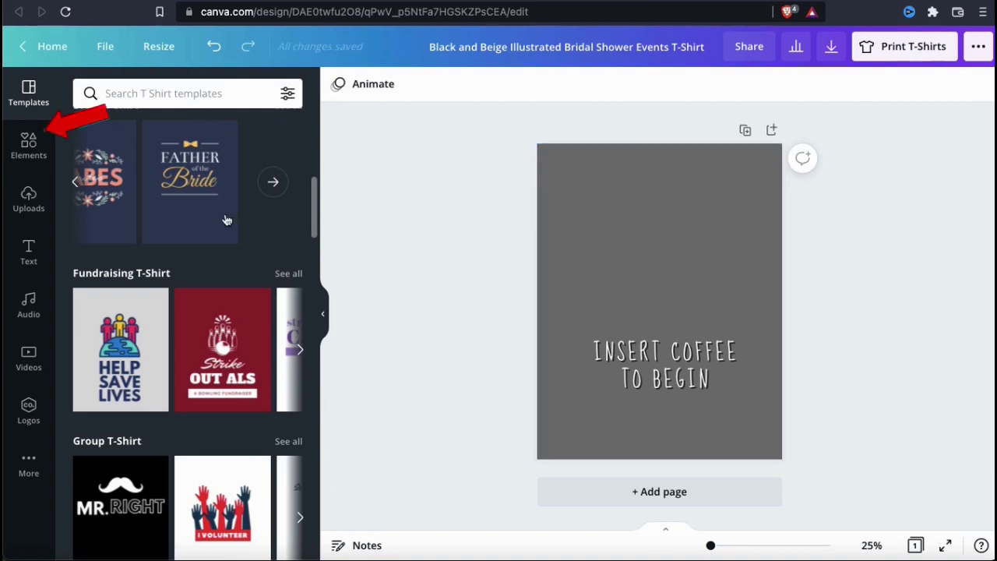
# - Search the design elements for "COFFEE" and limit the results to graphics
pyautogui.click(28, 148)
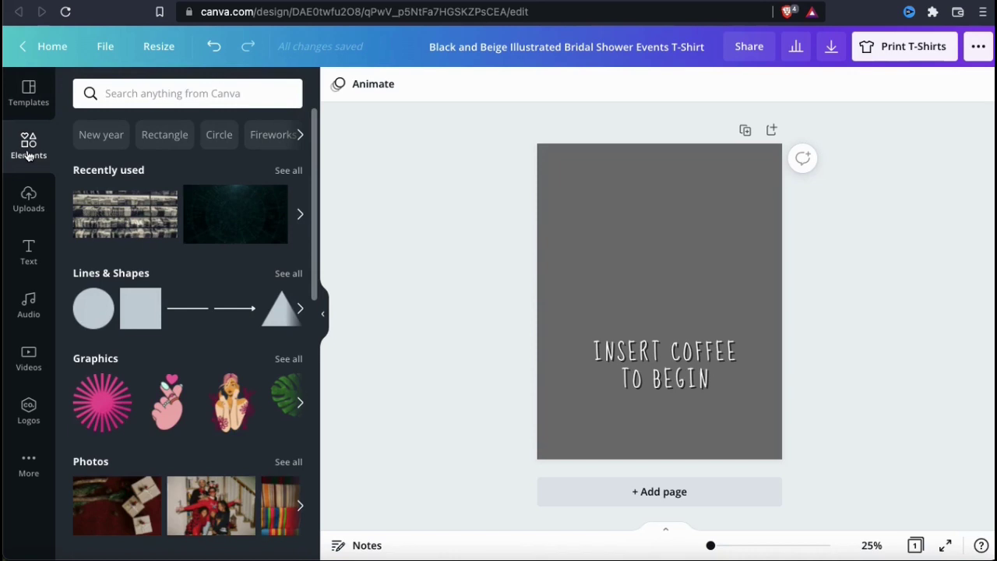
pyautogui.click(136, 96)
pyautogui.write('COFFEE')
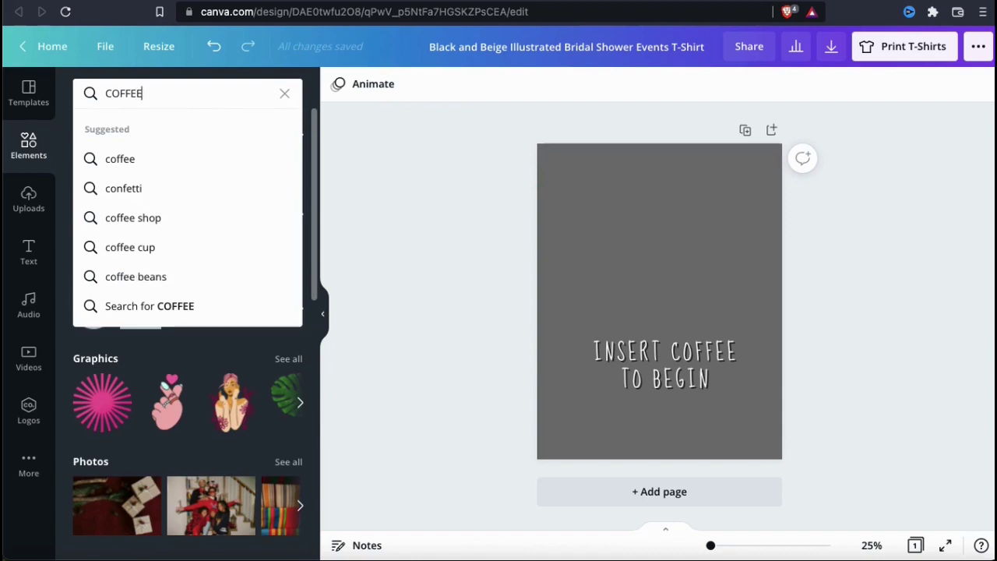
pyautogui.press('Return')
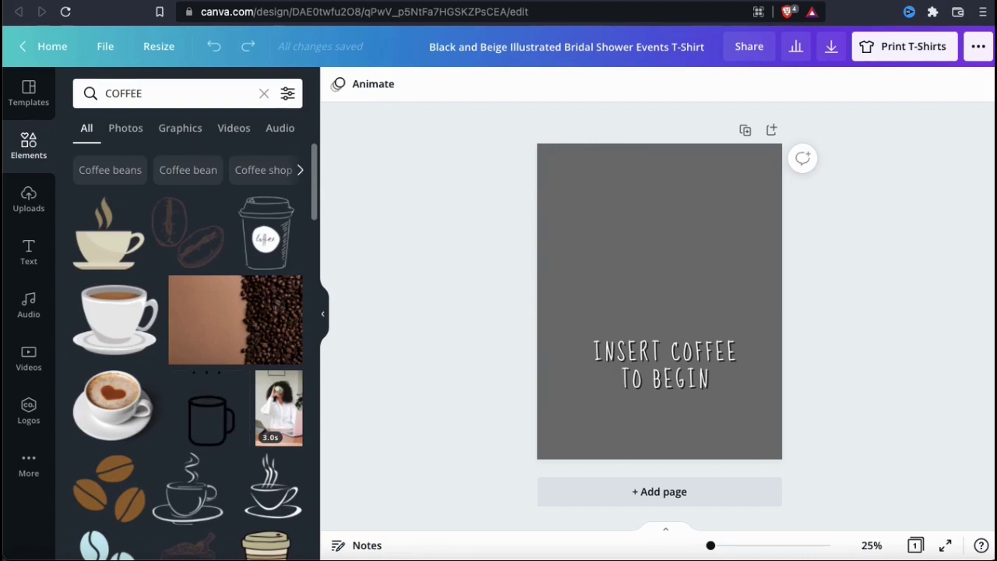
pyautogui.click(175, 134)
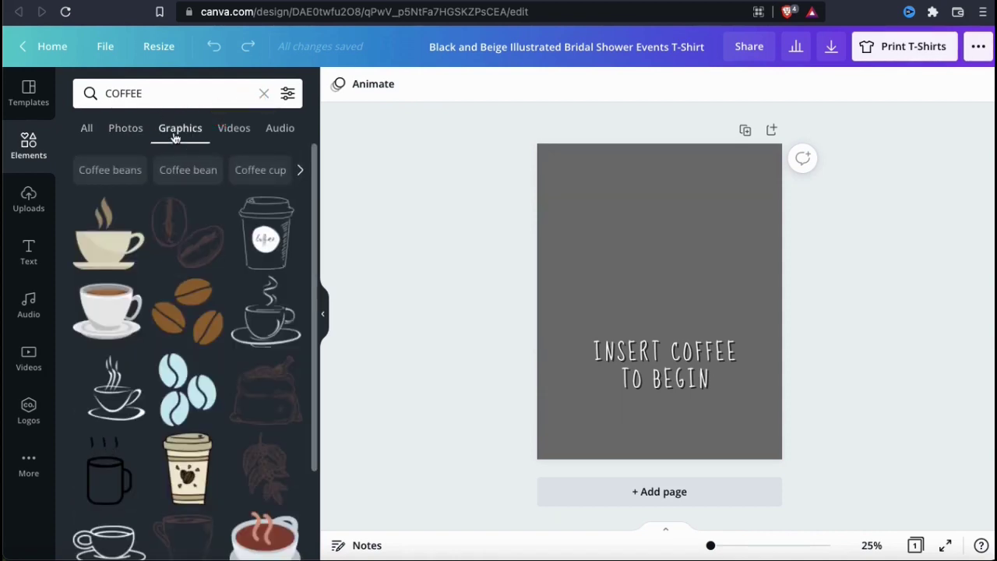
# - Add the light-blue steaming coffee cup on a saucer and place it centred just above the "INSERT COFFEE TO BEGIN" text
pyautogui.scroll(-3, 204, 260)
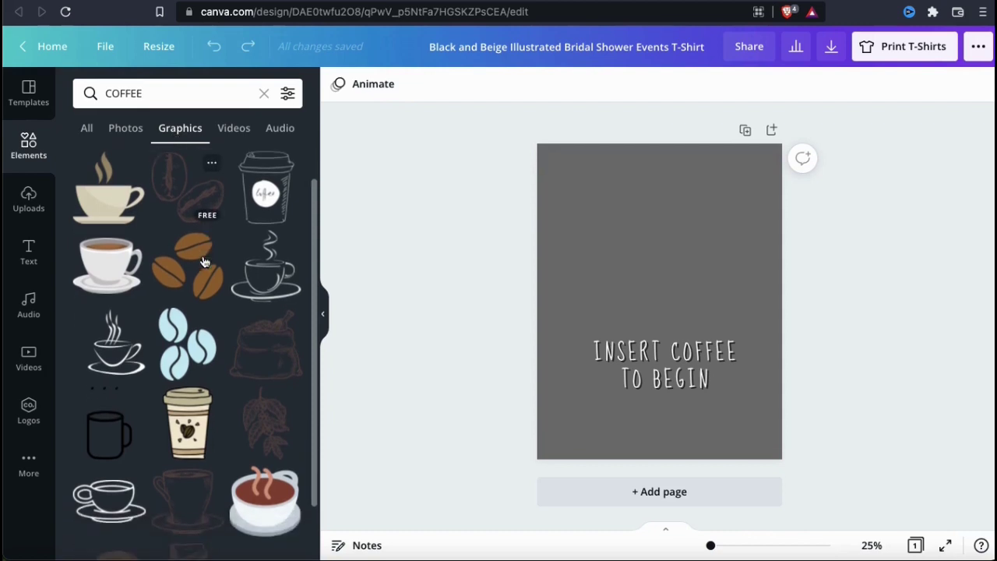
pyautogui.scroll(-6, 204, 261)
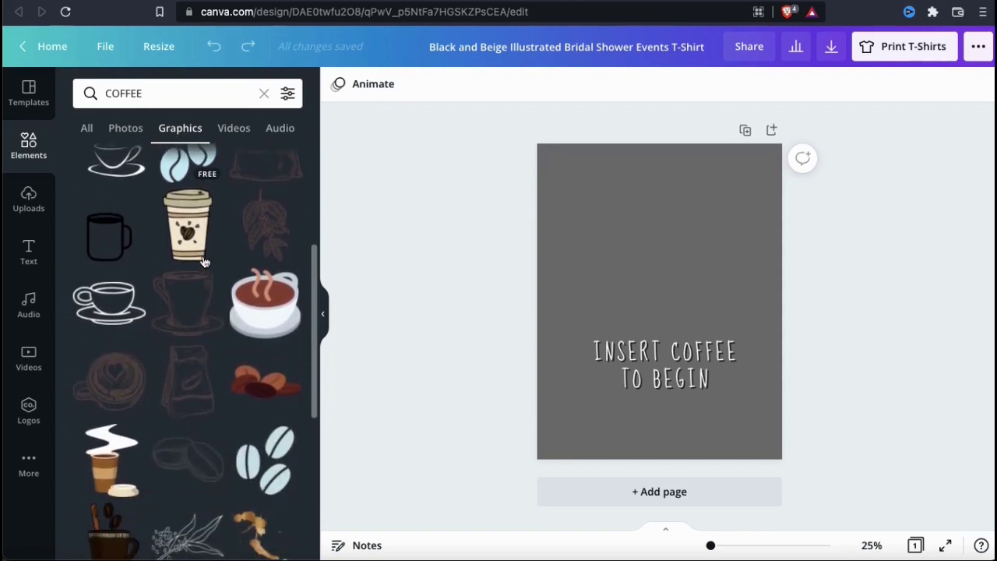
pyautogui.scroll(-7, 204, 261)
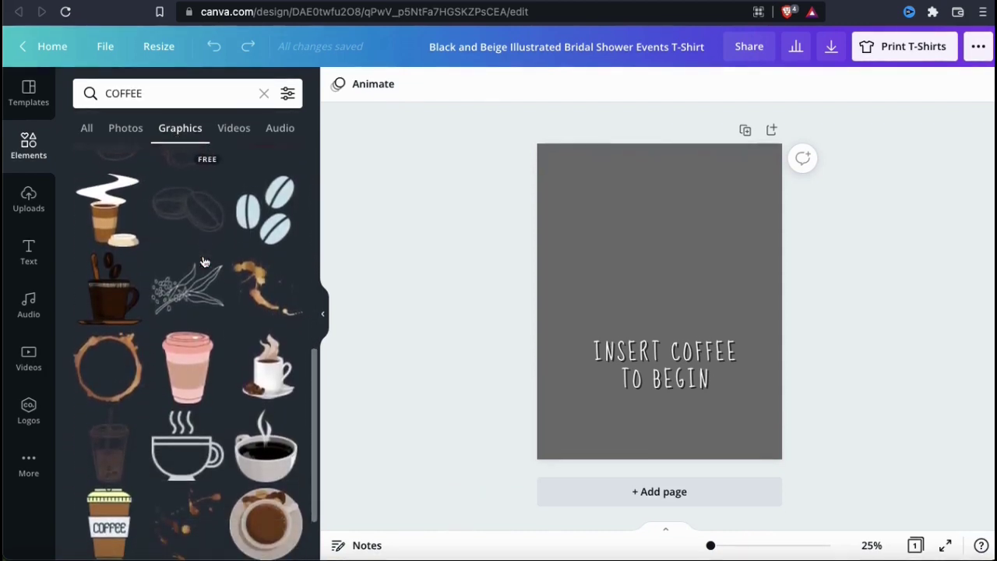
pyautogui.scroll(-4, 204, 261)
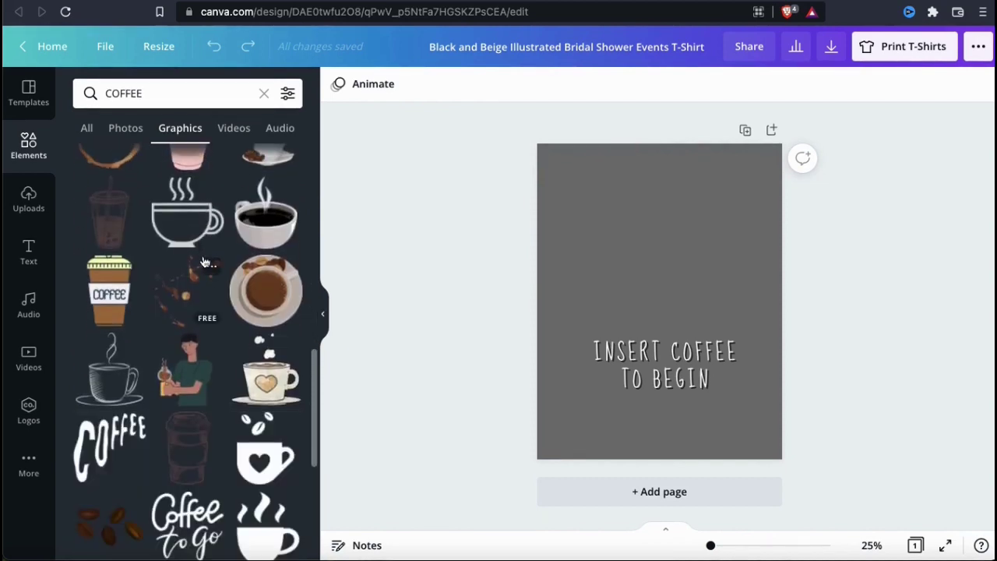
pyautogui.scroll(-2, 204, 262)
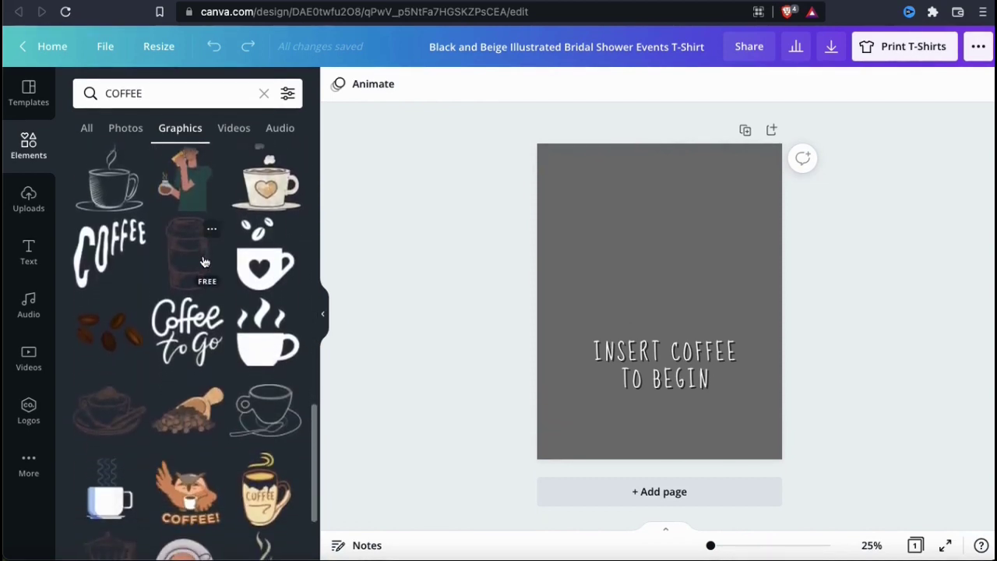
pyautogui.scroll(-3, 204, 262)
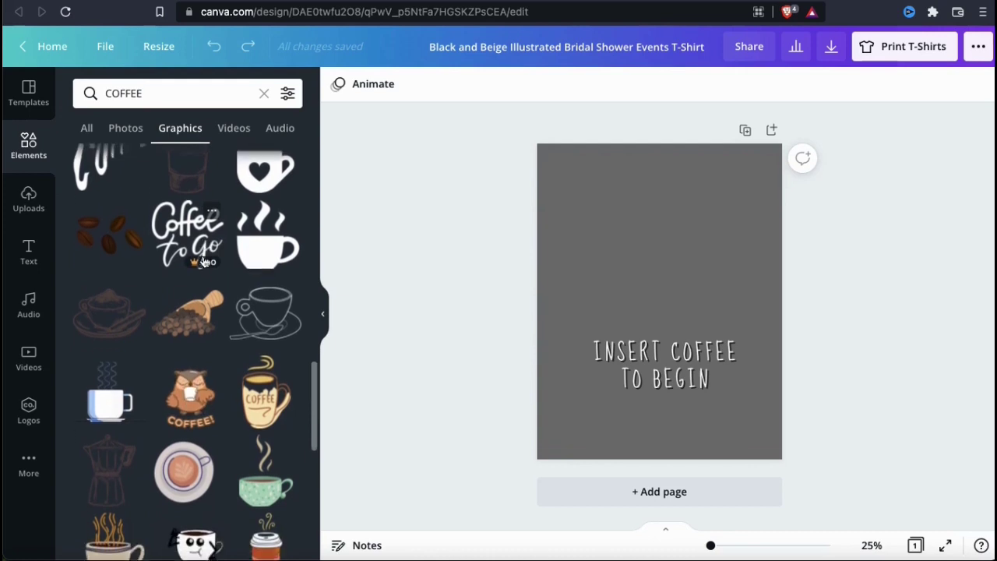
pyautogui.scroll(-5, 204, 262)
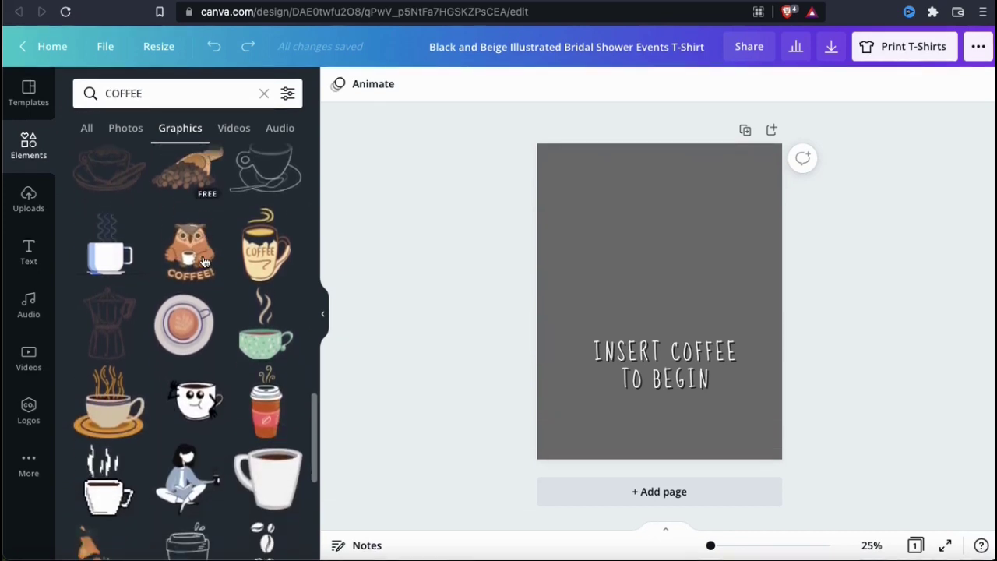
pyautogui.scroll(-4, 204, 261)
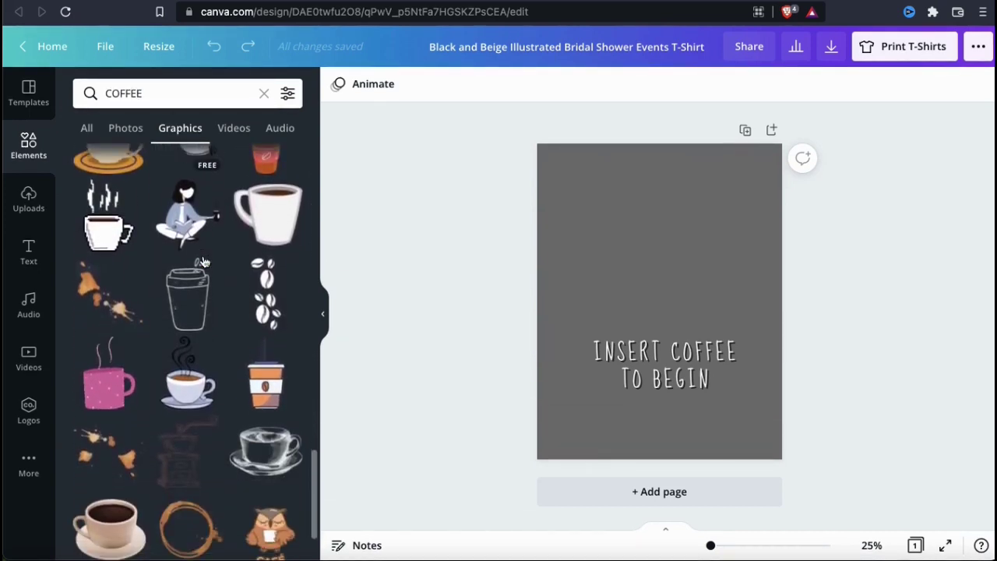
pyautogui.scroll(-3, 204, 262)
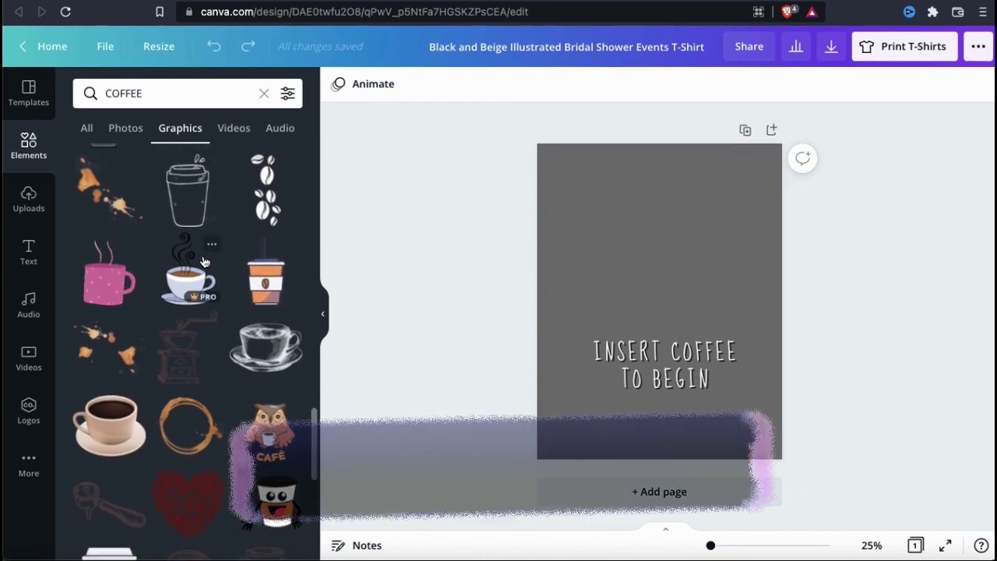
pyautogui.scroll(-5, 204, 261)
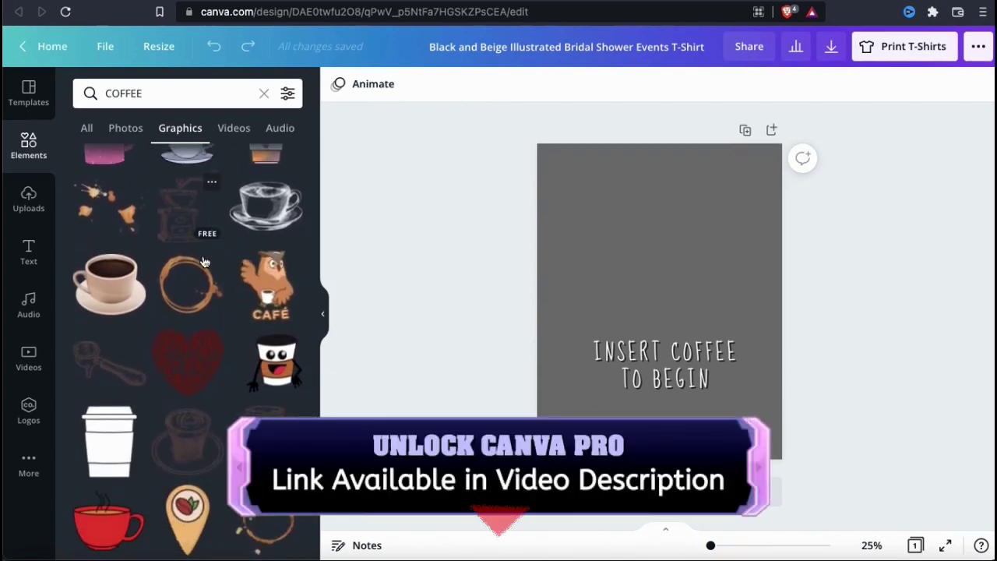
pyautogui.scroll(-8, 204, 262)
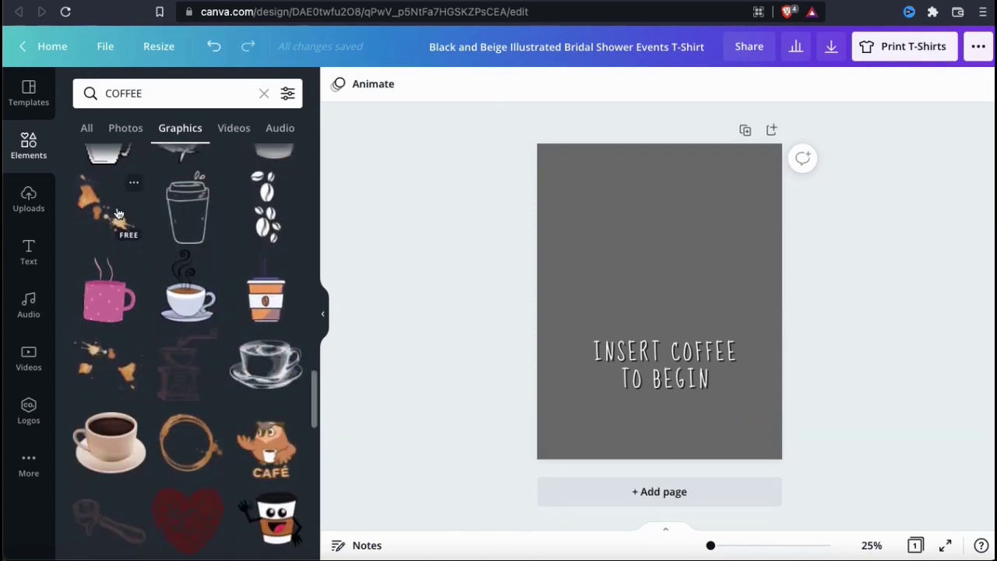
pyautogui.click(190, 301)
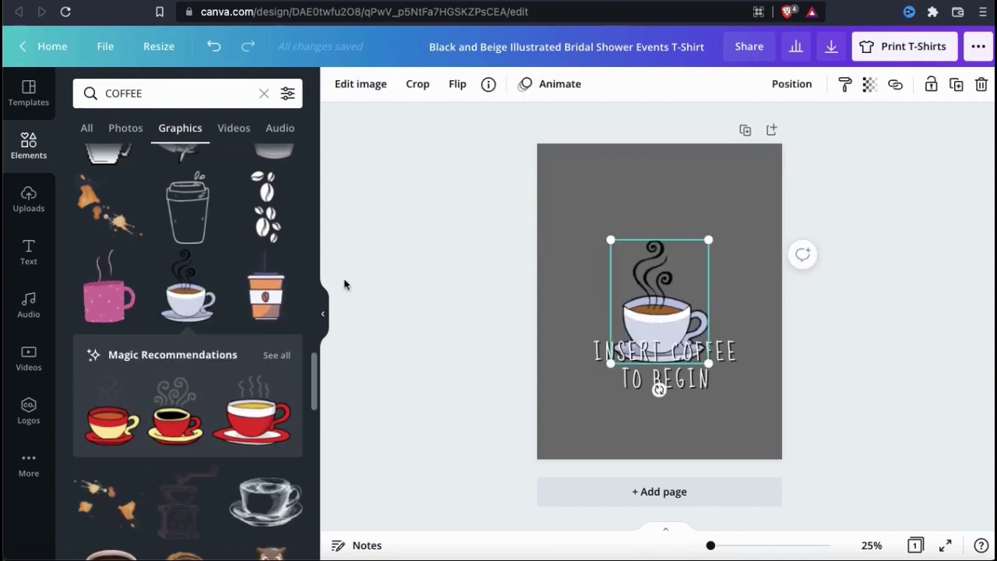
pyautogui.moveTo(652, 292); pyautogui.dragTo(652, 261)
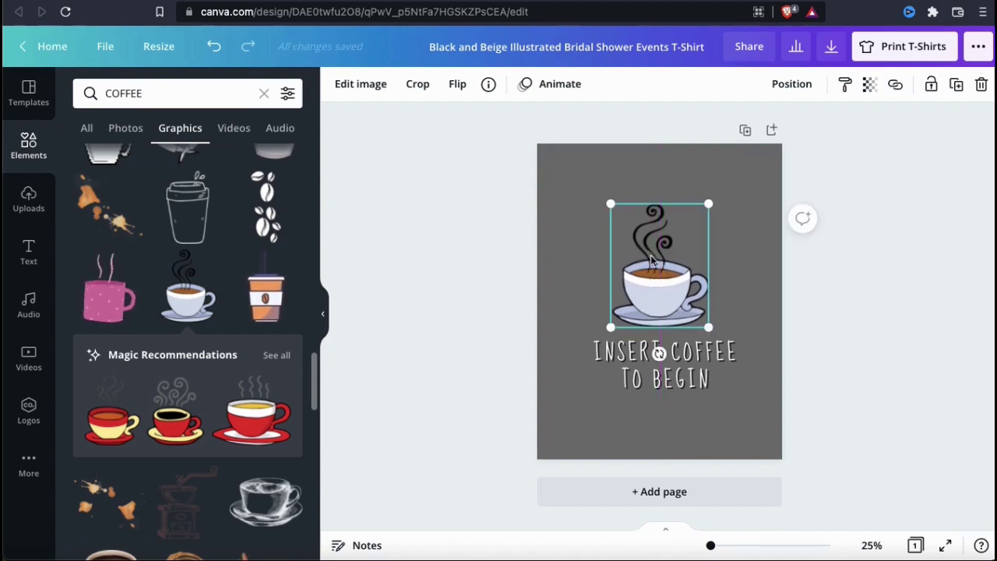
pyautogui.click(791, 304)
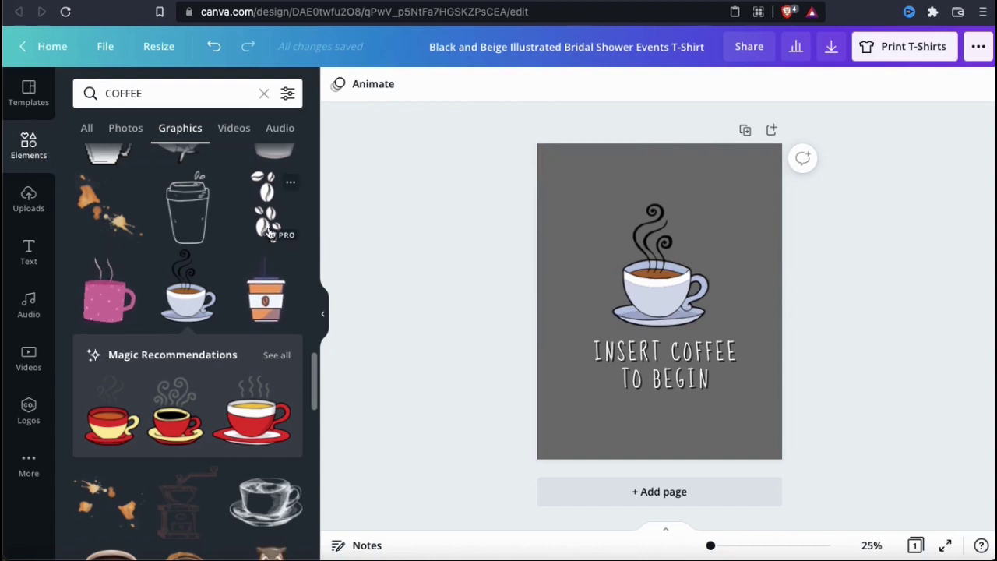
# - Search the graphics for "COFFEE BEANS" and add the branch with red berries and leaves to the design
pyautogui.click(186, 89)
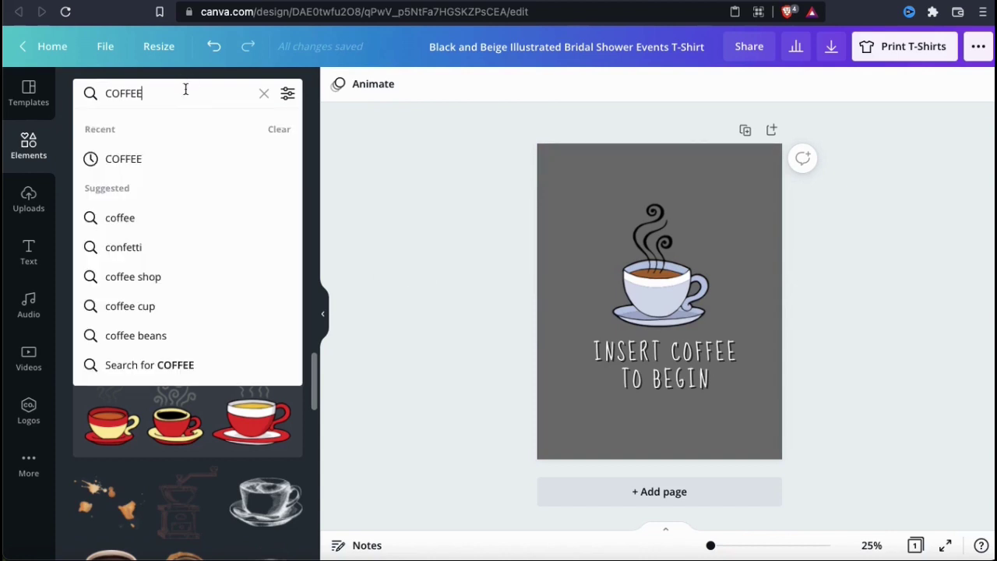
pyautogui.write('BEANS')
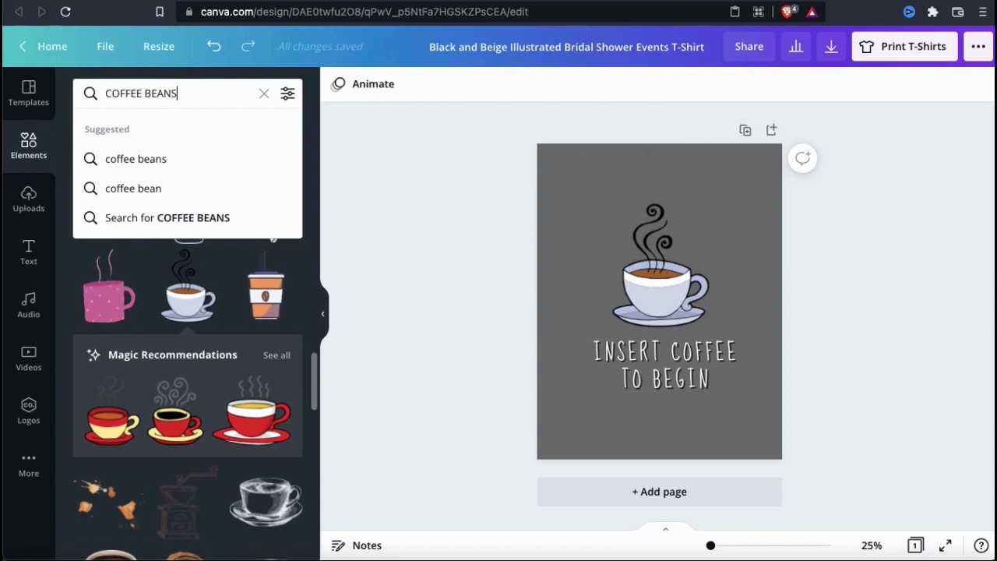
pyautogui.press('Return')
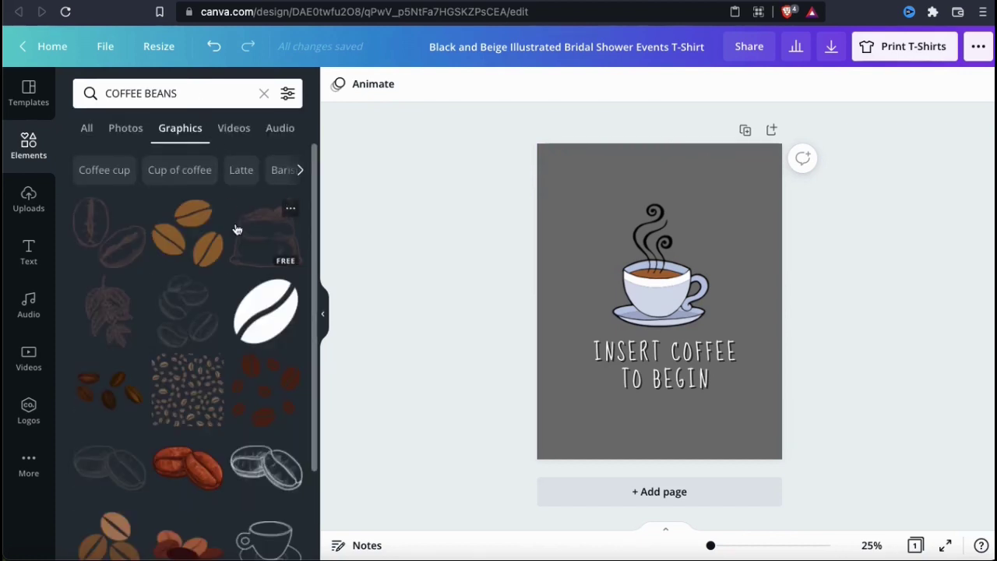
pyautogui.scroll(-5, 237, 229)
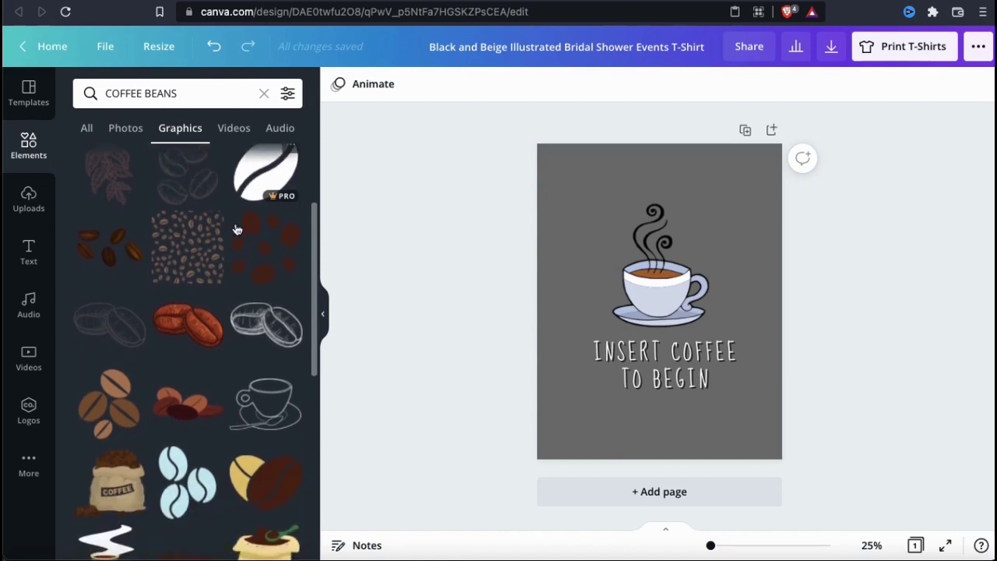
pyautogui.scroll(-1, 237, 228)
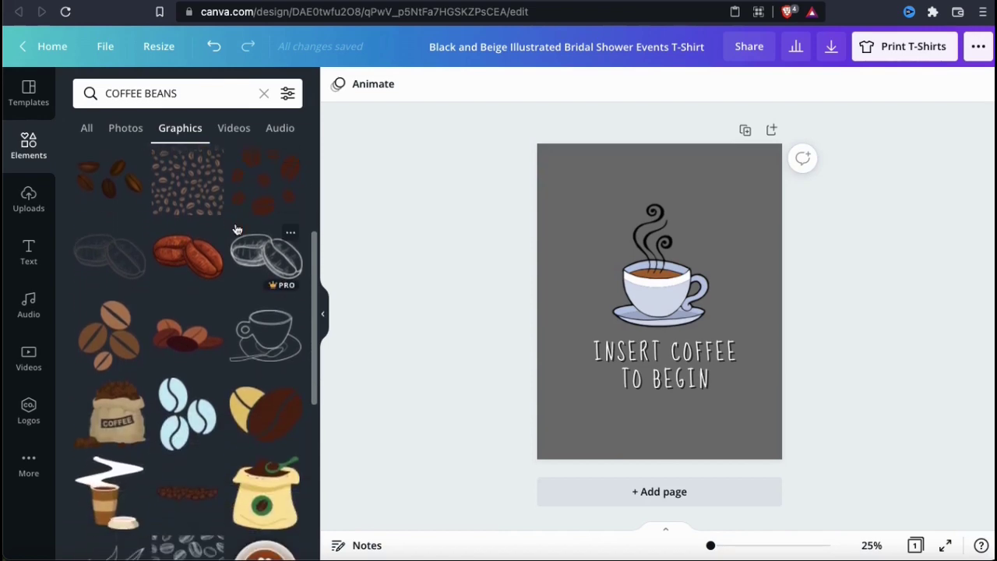
pyautogui.scroll(-1, 237, 229)
pyautogui.scroll(-10, 237, 229)
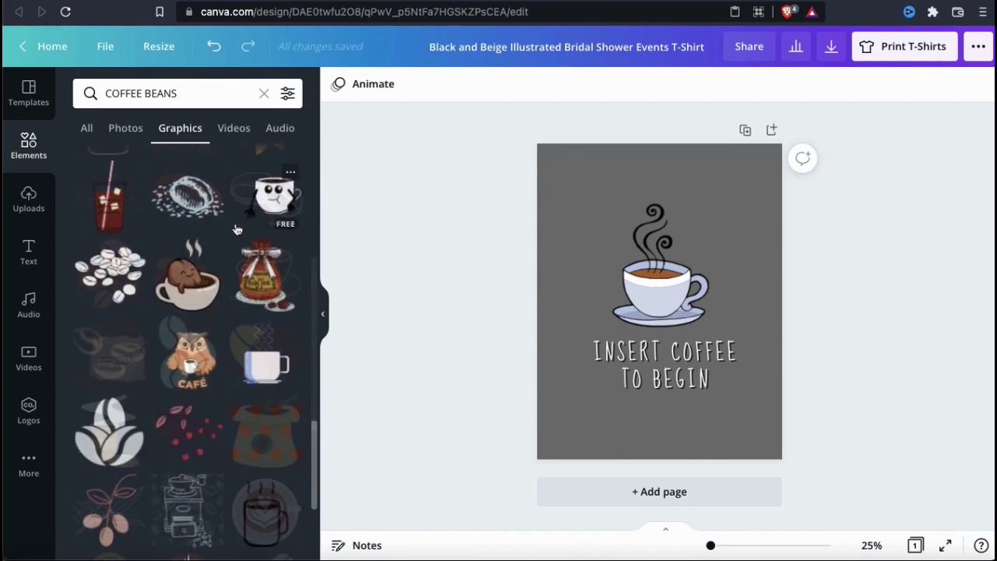
pyautogui.scroll(-2, 236, 229)
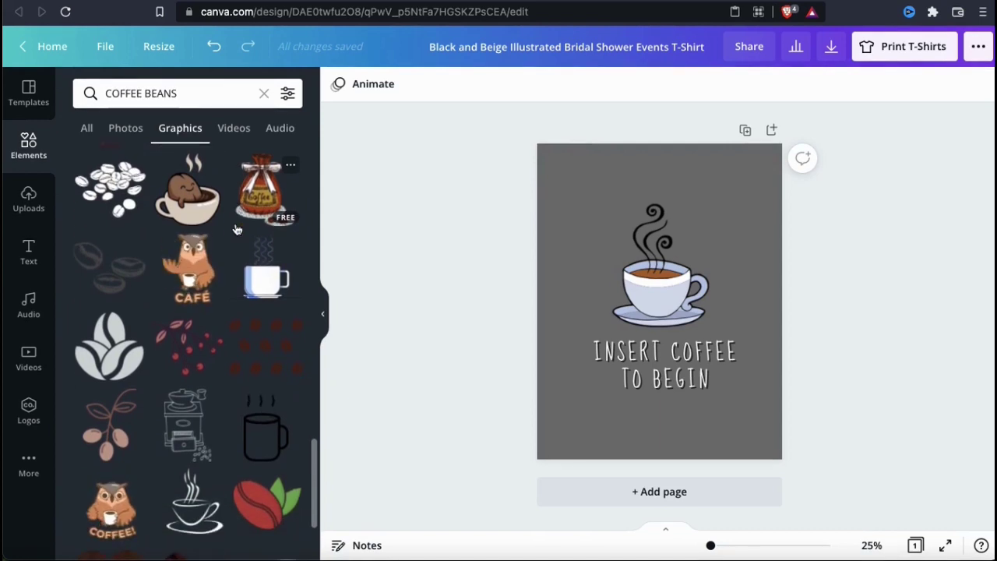
pyautogui.click(203, 362)
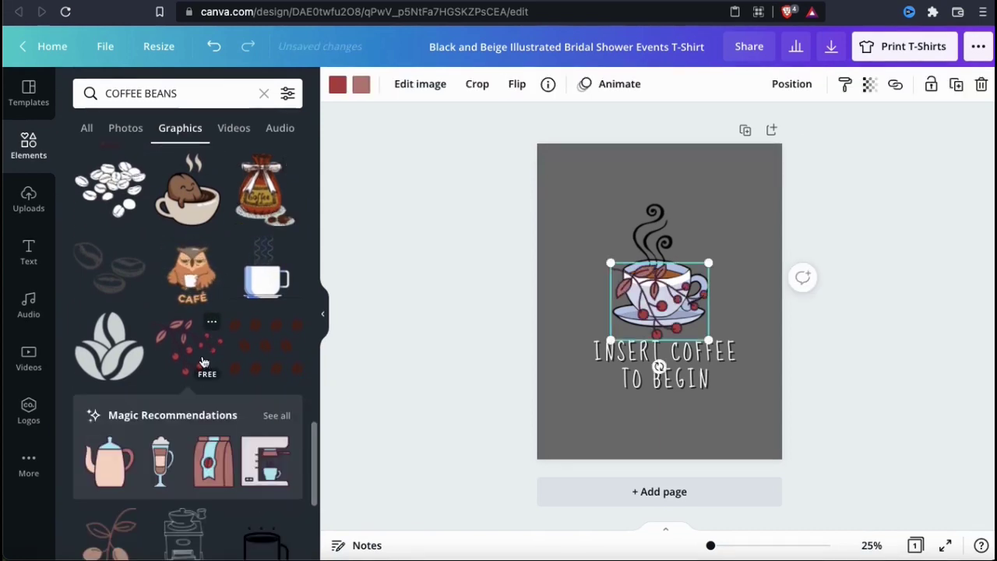
# - Shrink the red berry branch slightly and move it over the lower right edge of the coffee cup
pyautogui.moveTo(666, 283); pyautogui.dragTo(720, 296)
pyautogui.moveTo(763, 352); pyautogui.dragTo(745, 346)
pyautogui.moveTo(704, 308); pyautogui.dragTo(718, 331)
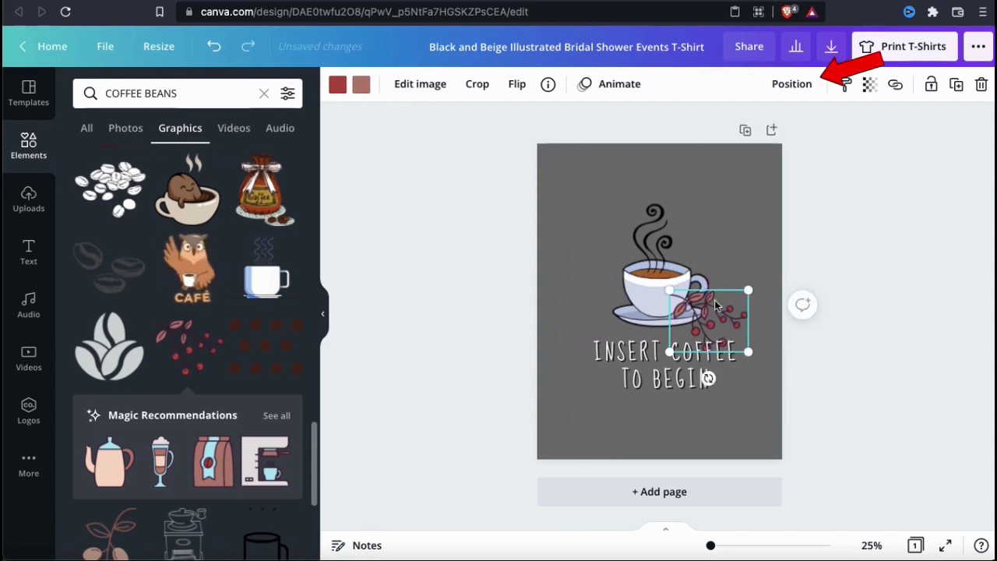
# - Send the berry branch backward so it sits behind the coffee cup
pyautogui.click(791, 84)
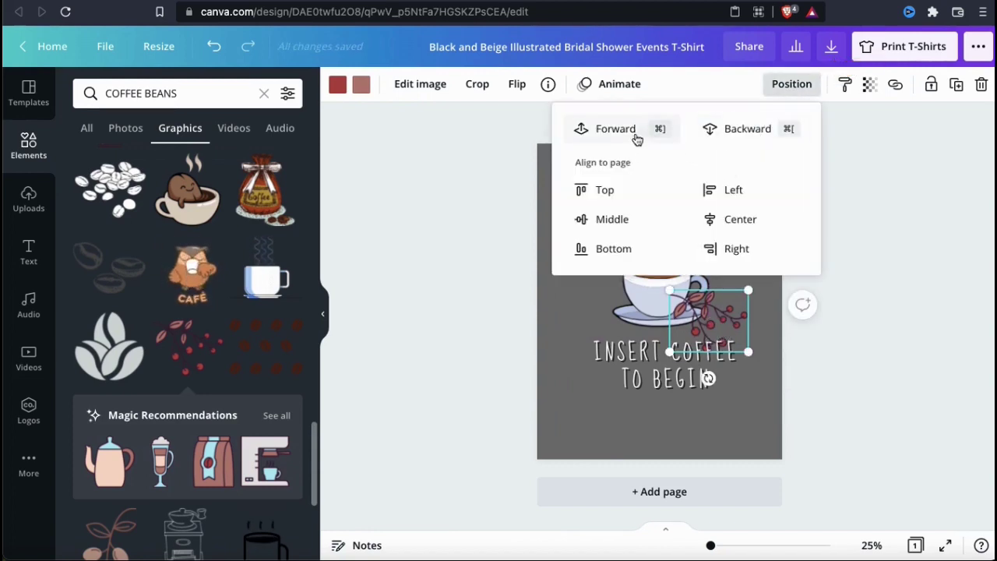
pyautogui.click(711, 129)
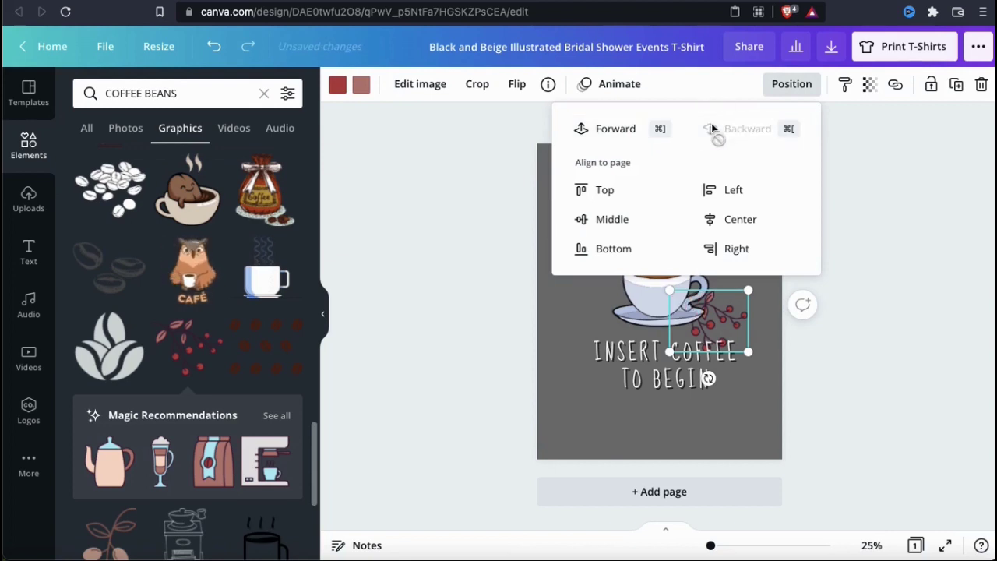
pyautogui.click(798, 366)
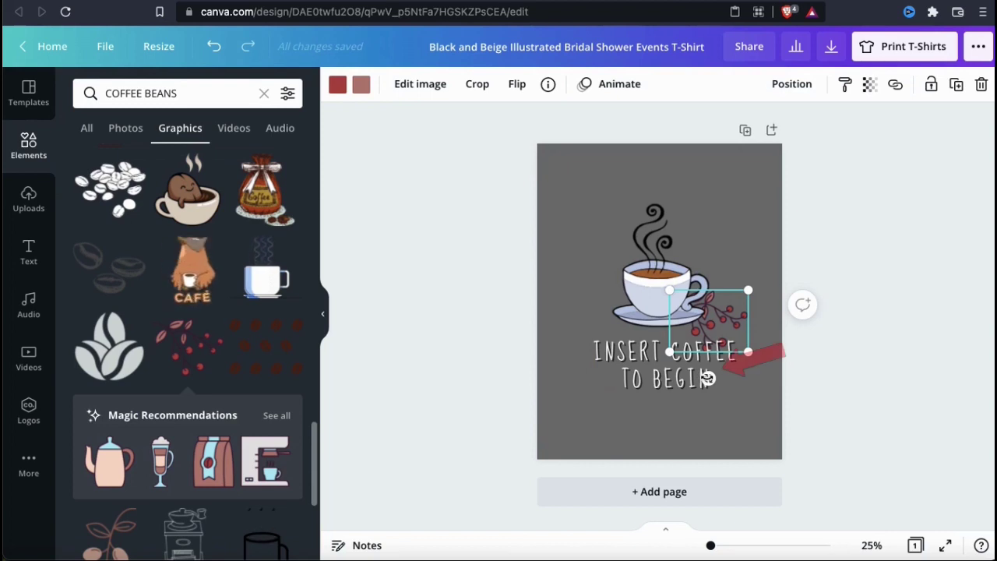
# - Rotate the berry branch upright and move it to the cup's upper right, so it rises from behind the rim beside the steam
pyautogui.moveTo(708, 378); pyautogui.dragTo(740, 341)
pyautogui.moveTo(712, 299); pyautogui.dragTo(716, 251)
pyautogui.moveTo(754, 294); pyautogui.dragTo(725, 250)
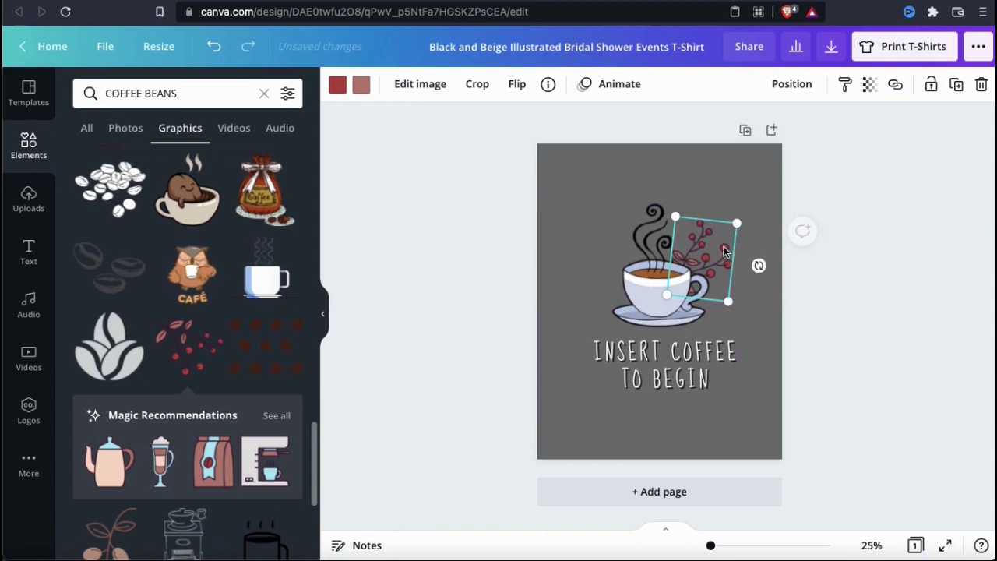
pyautogui.click(793, 336)
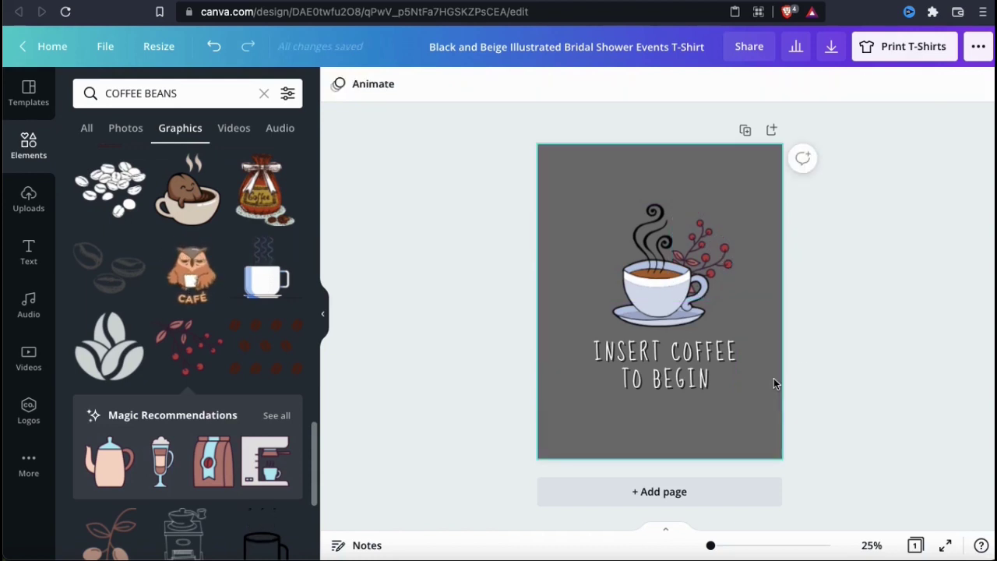
# - Select the cup, branch and text together and enlarge them proportionally until the text size is 107, repositioning the group on the page
pyautogui.moveTo(775, 379); pyautogui.dragTo(561, 164)
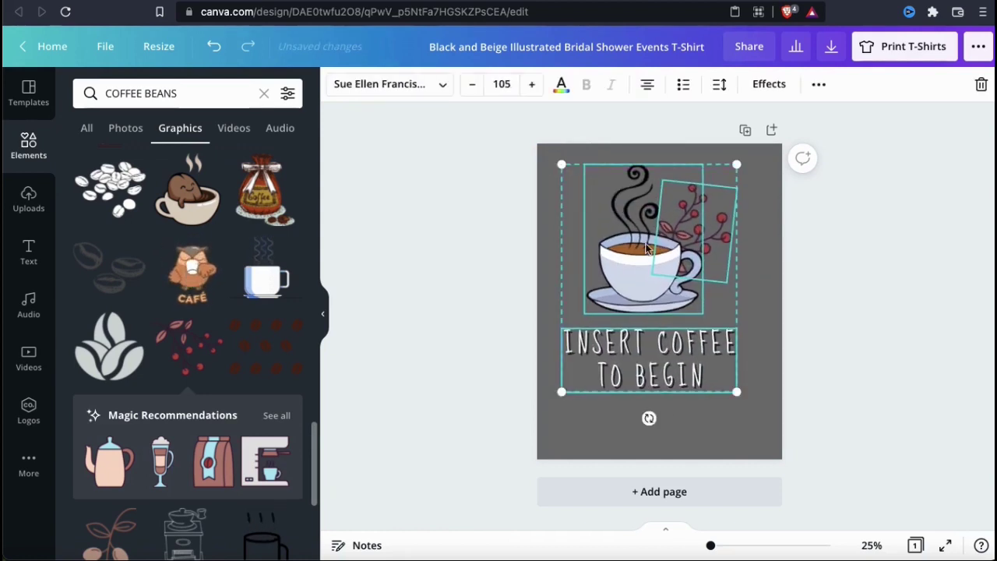
pyautogui.moveTo(735, 394); pyautogui.dragTo(750, 407)
pyautogui.moveTo(685, 268); pyautogui.dragTo(689, 269)
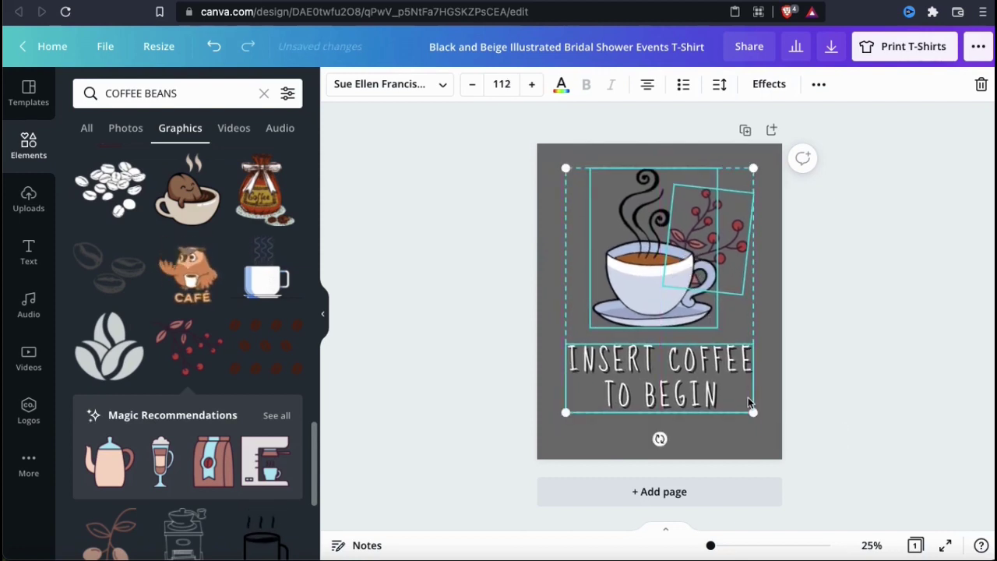
pyautogui.moveTo(752, 408); pyautogui.dragTo(744, 400)
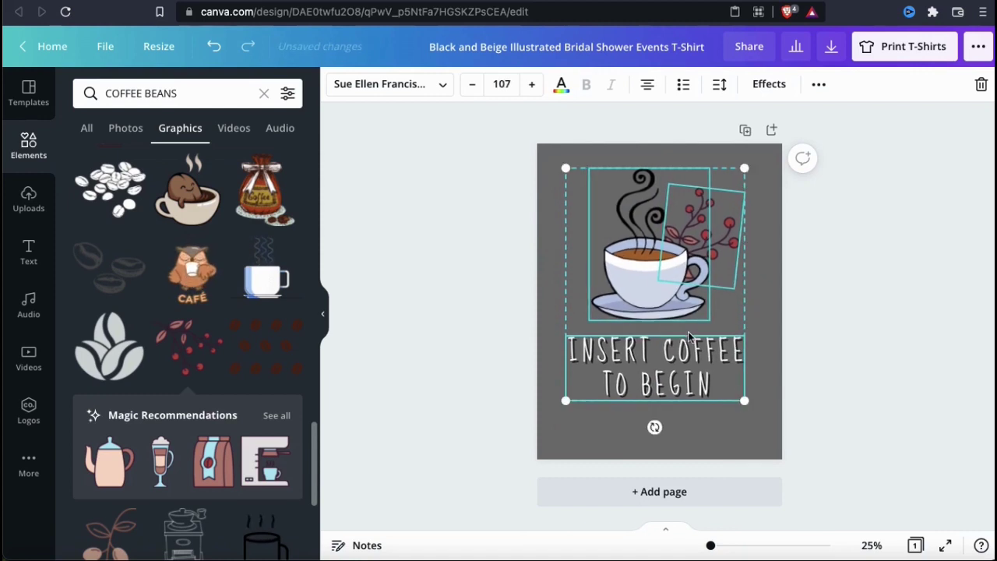
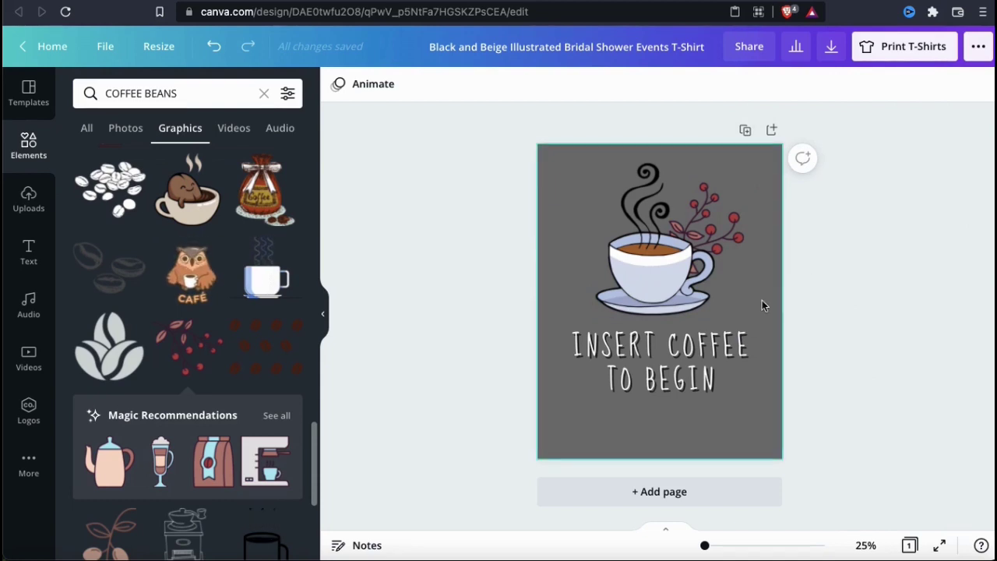
# - Set up the design's download as a PNG at size multiplier 2 with a transparent background
pyautogui.click(830, 48)
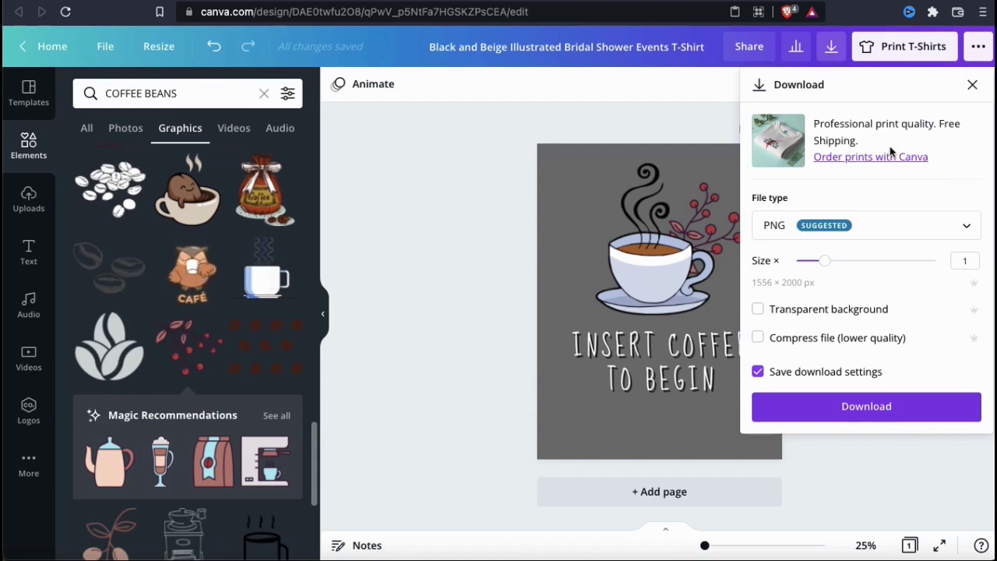
pyautogui.click(938, 221)
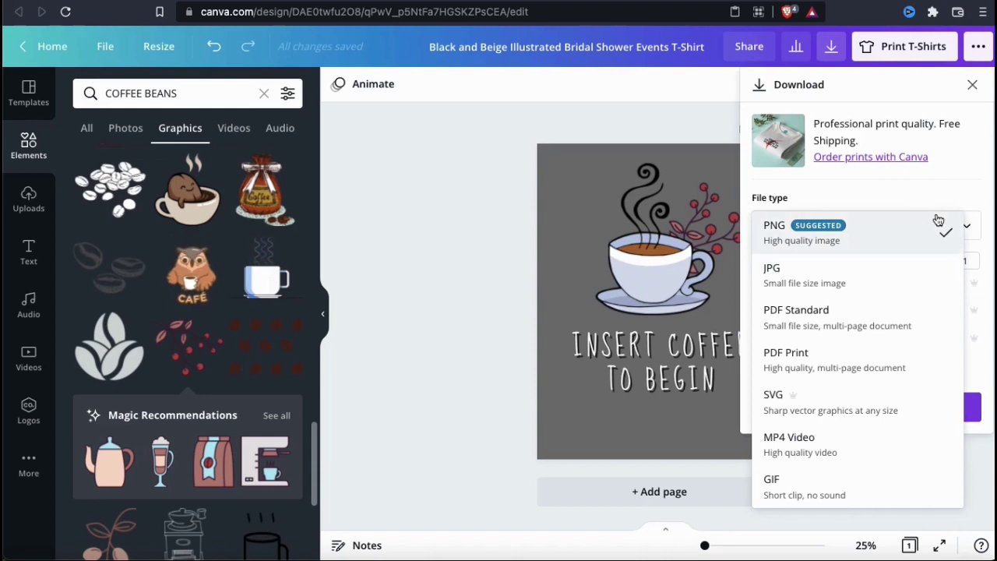
pyautogui.click(939, 221)
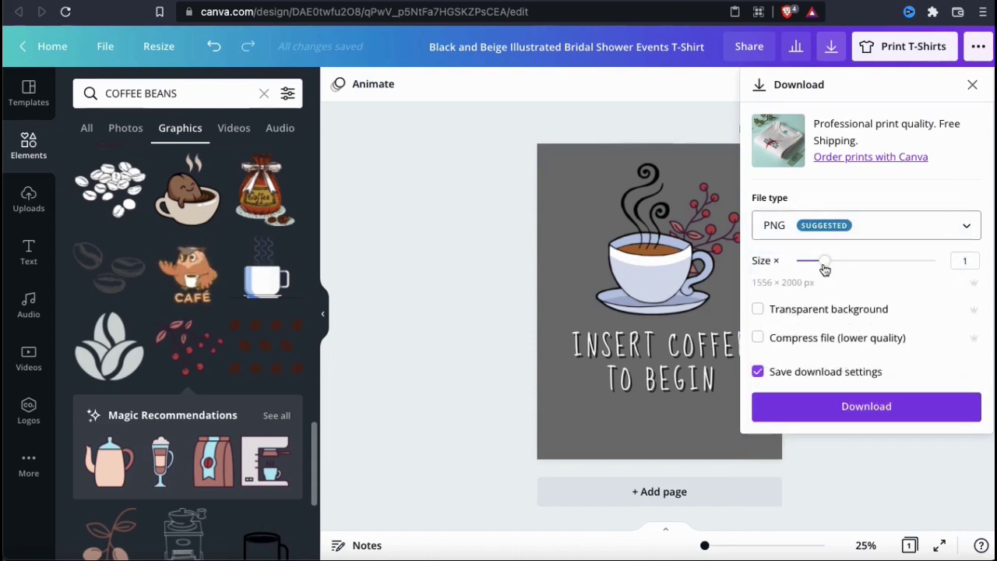
pyautogui.moveTo(824, 267); pyautogui.dragTo(873, 267)
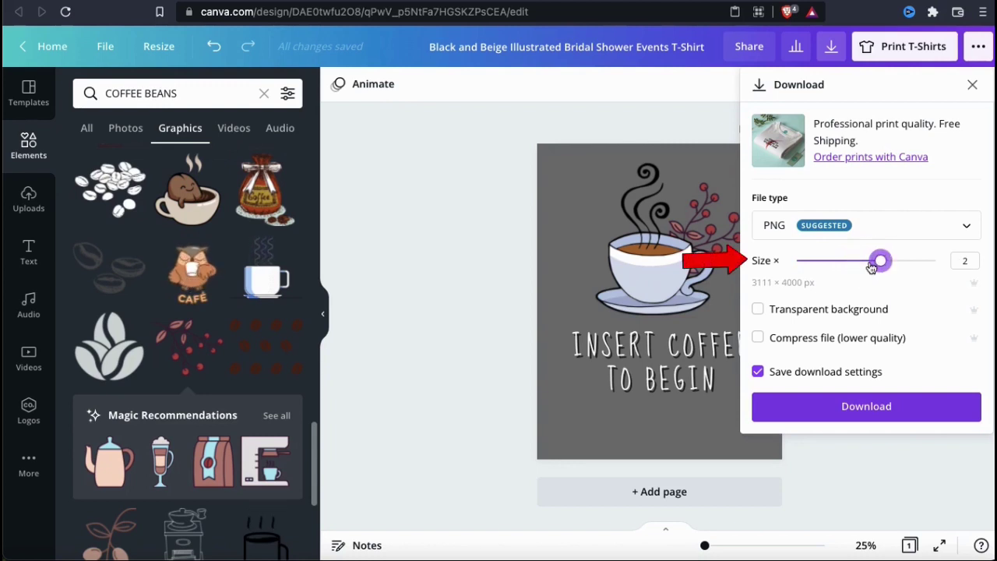
pyautogui.click(759, 311)
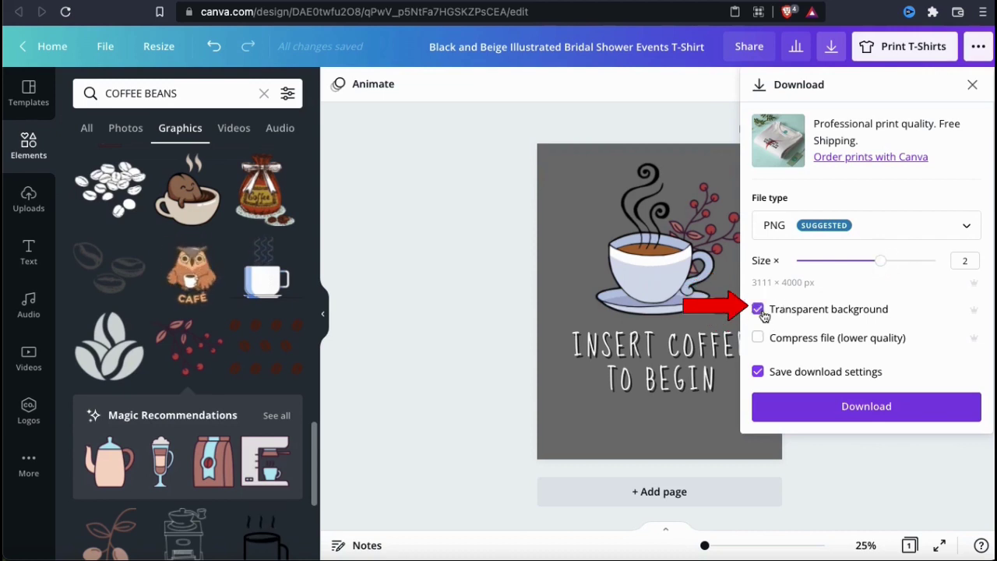